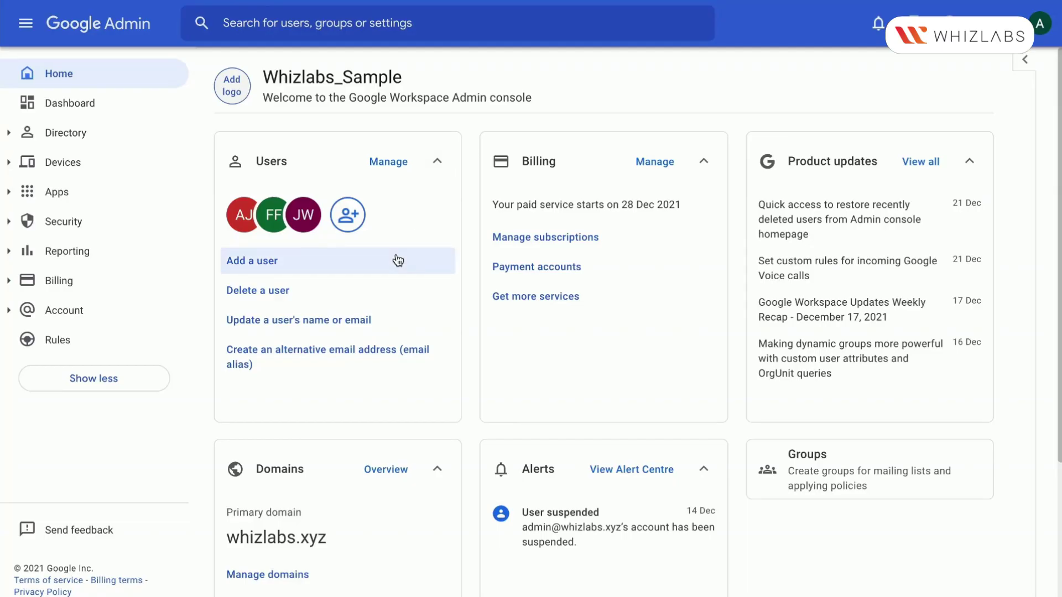
Open Email Log Search from the Reporting section of the admin console
click(65, 253)
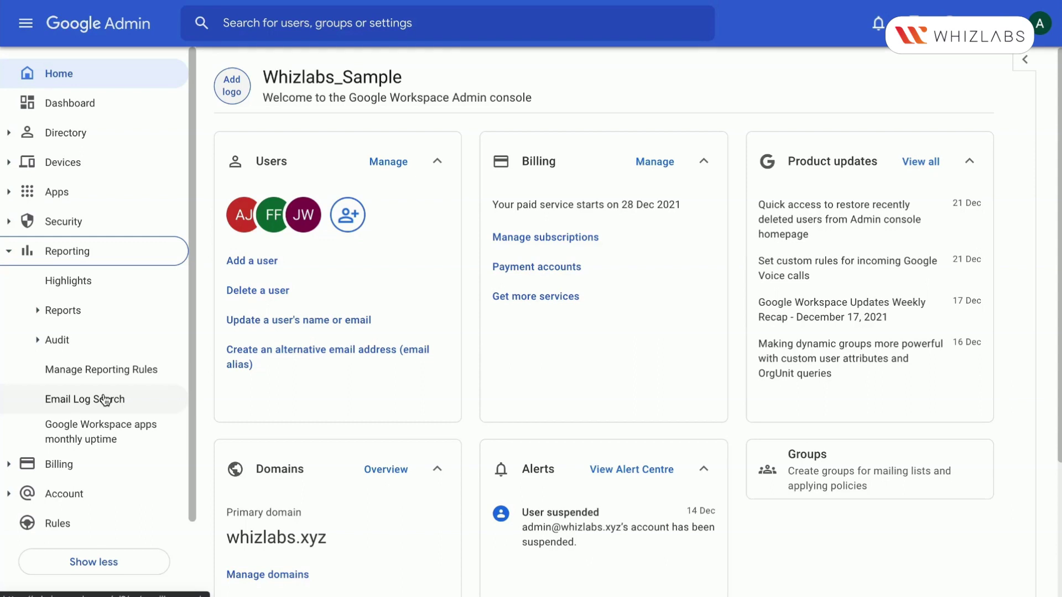
click(106, 399)
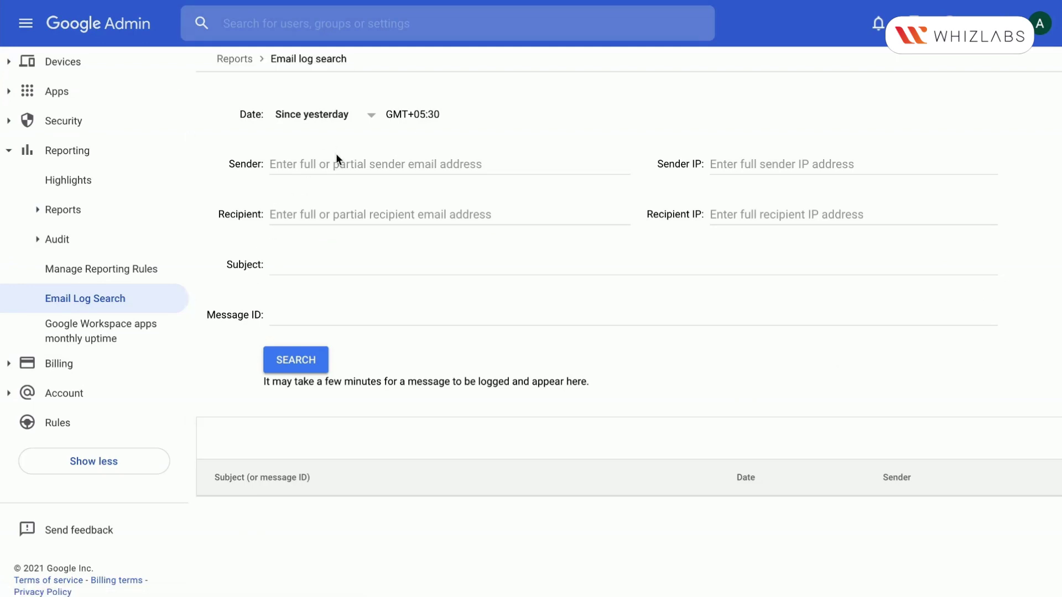
click(332, 120)
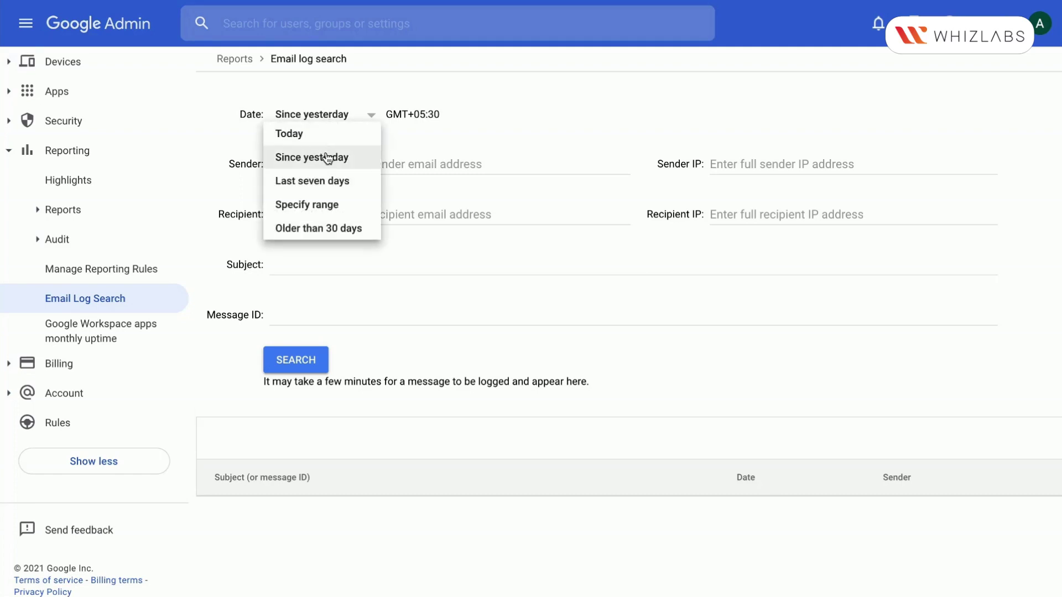
click(332, 204)
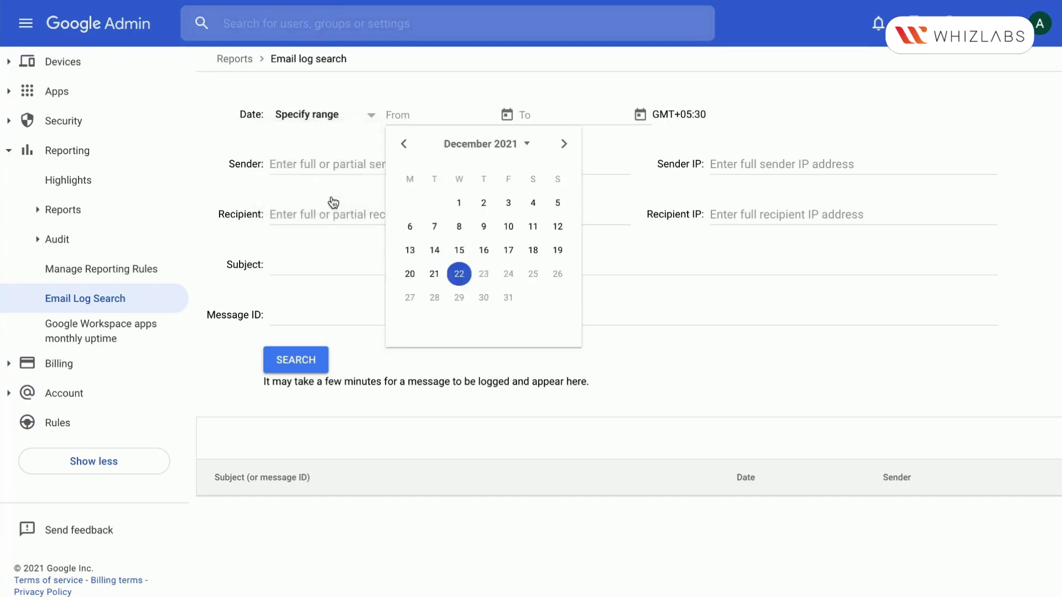
click(307, 114)
click(310, 158)
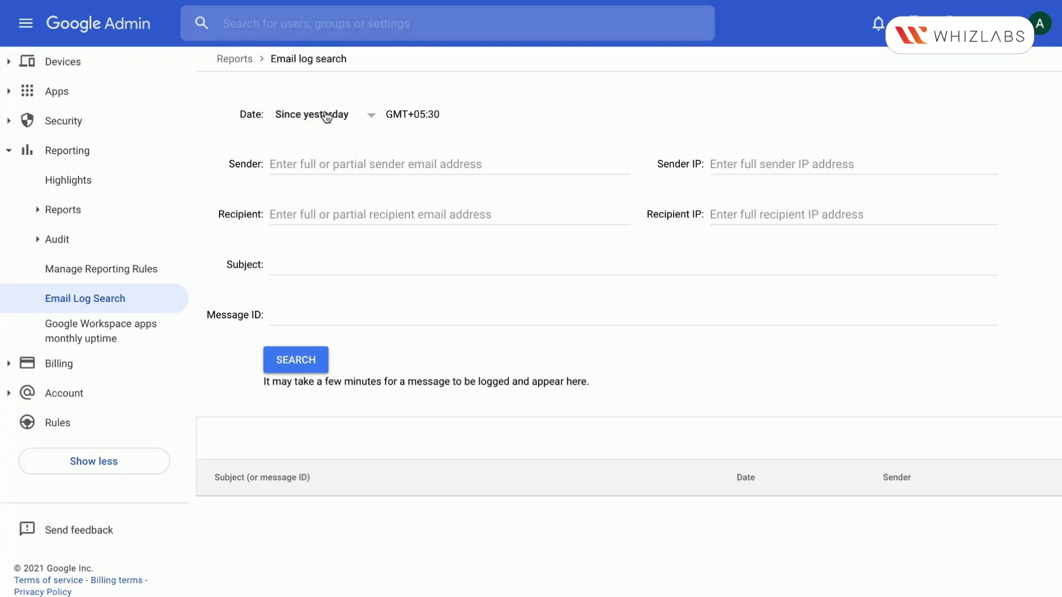
Run the since-yesterday log search, listing 'Verify your email' and the Workspace welcome message
click(299, 360)
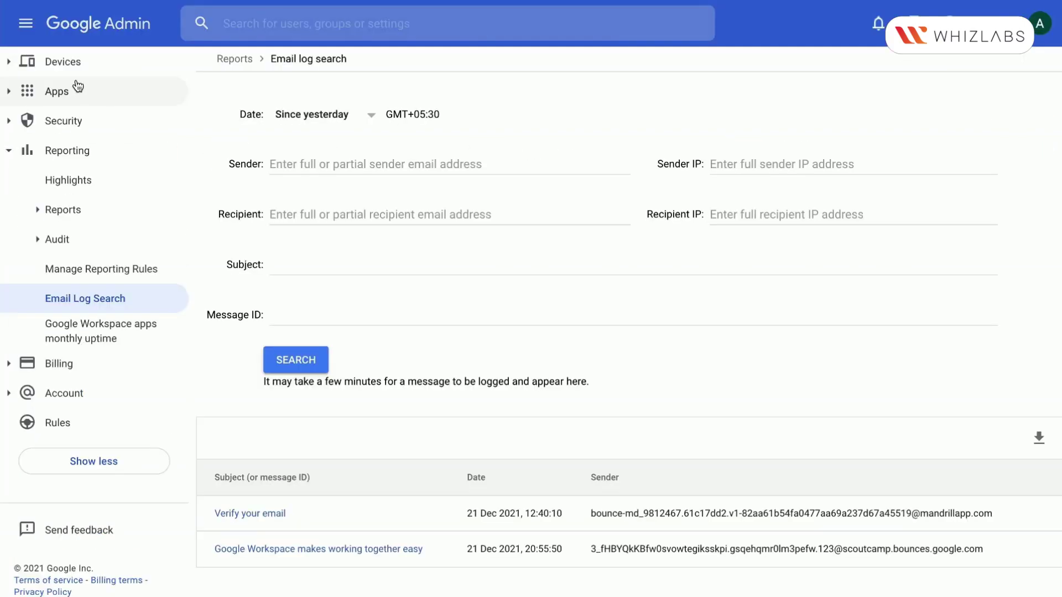
scroll(72, 82, up, 3)
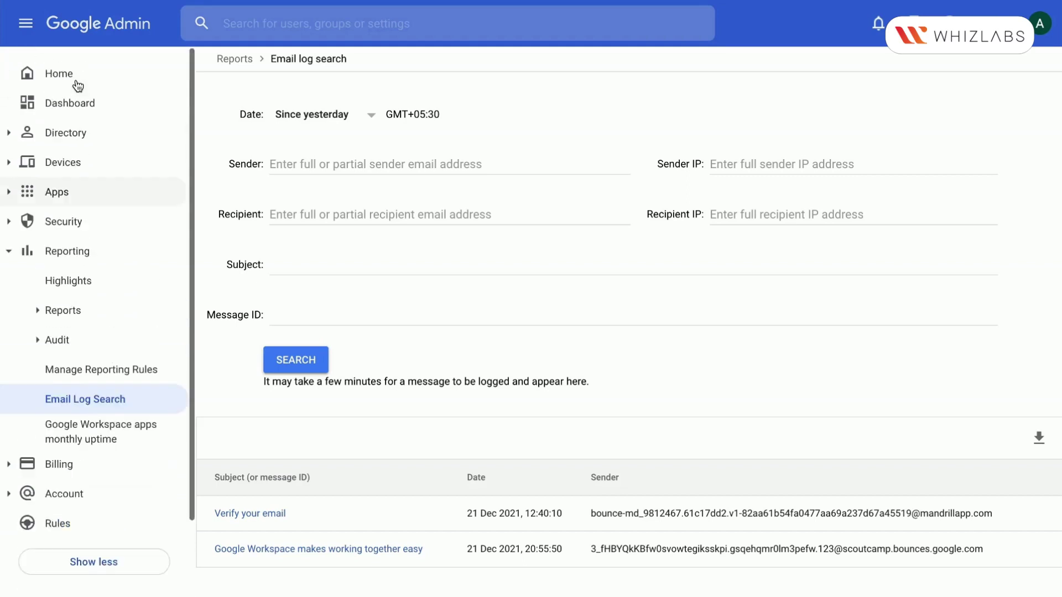
Go to Directory > Users and copy the last user's email address
click(61, 141)
click(60, 166)
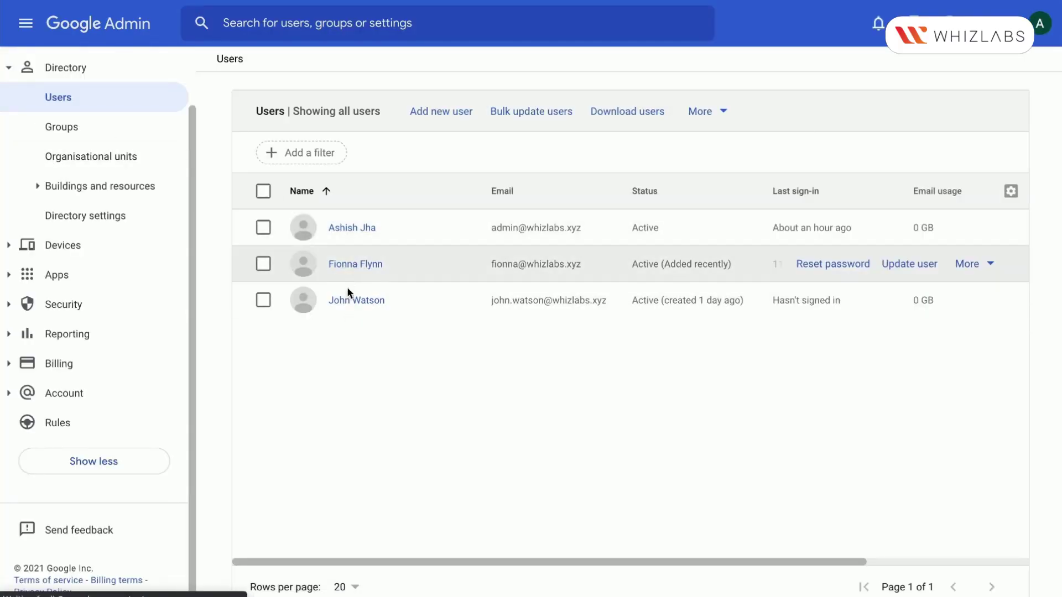
drag(482, 301, 611, 301)
key(ctrl+c)
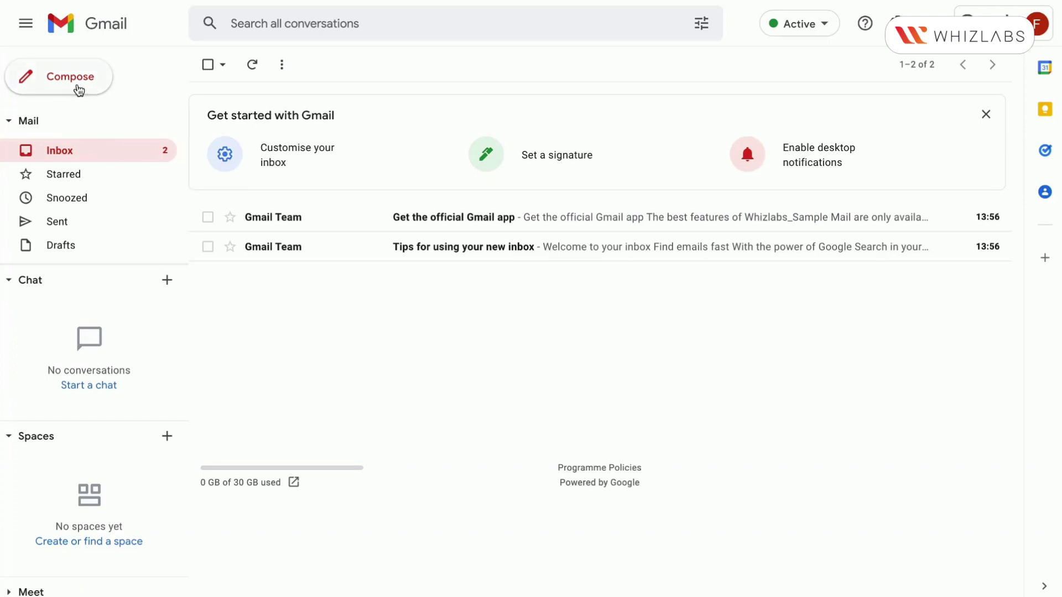
click(78, 89)
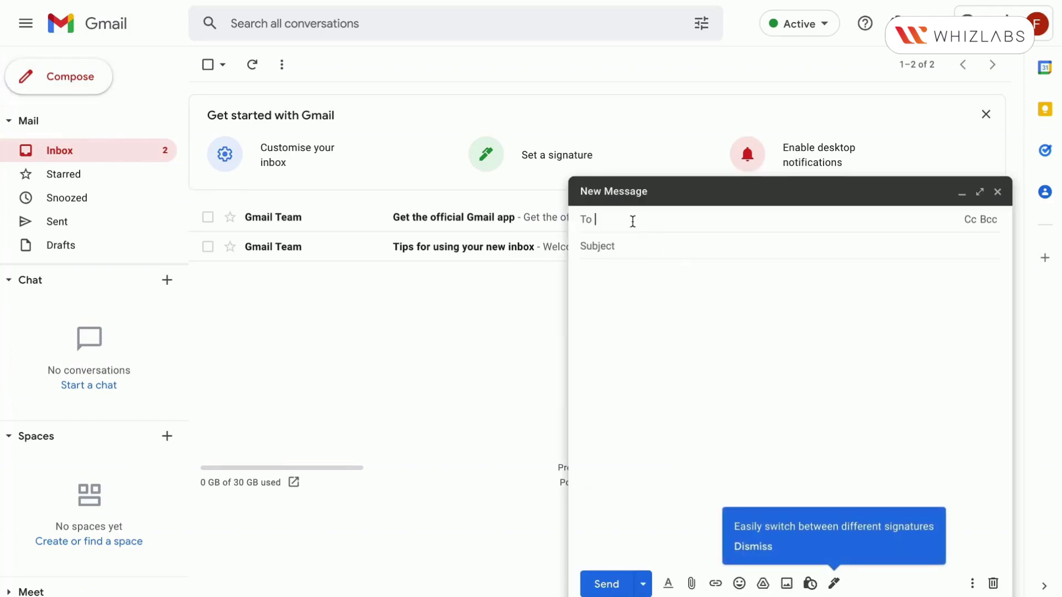
Email the copied user 'Test Email' with body 'Hi, this is a test email.', then check Sent
key(ctrl+v)
click(602, 246)
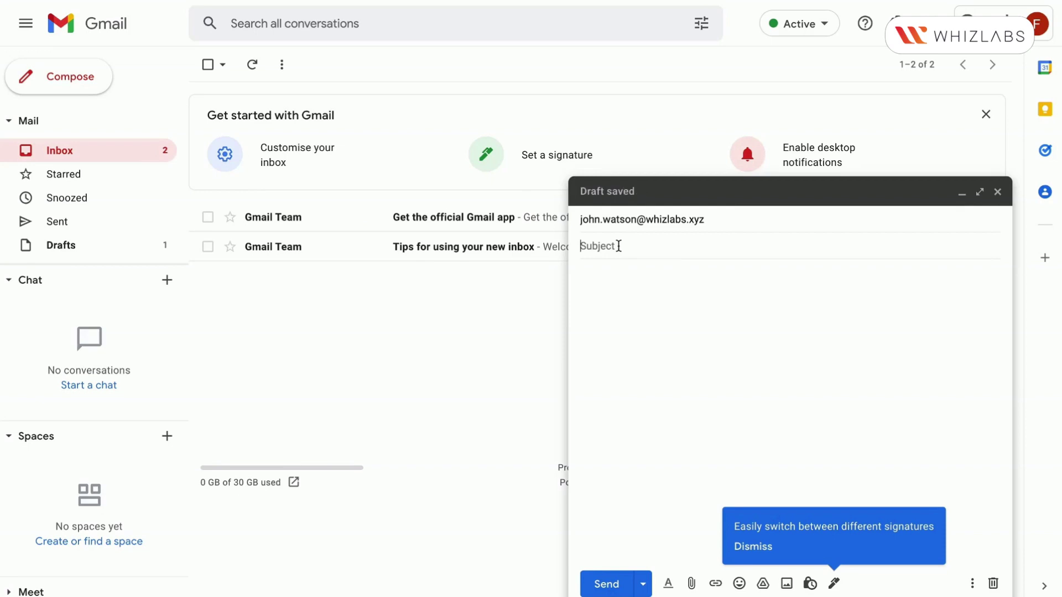
text(Test Email)
key(Tab)
text(Hi,  thi)
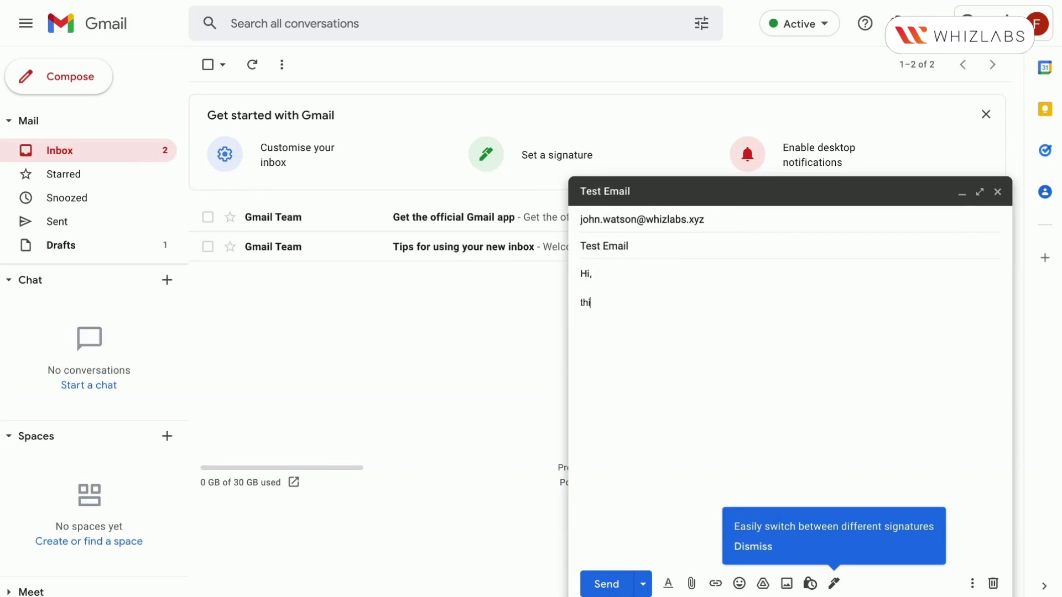
text(s is a test email.)
key(Return)
key(Return)
text(Thank you,)
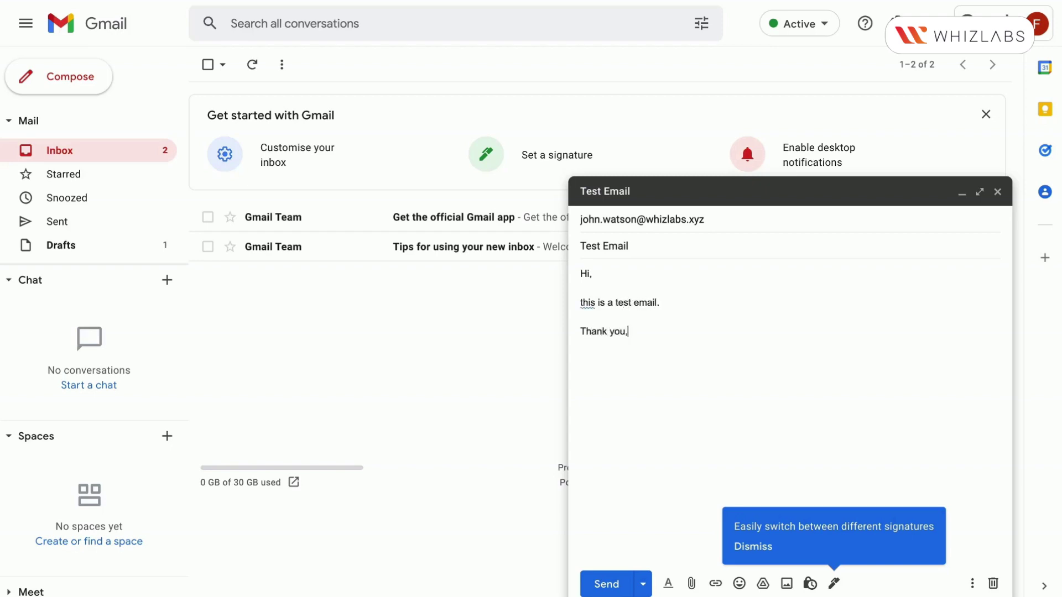
key(Return)
key(Return)
text(Fionna)
click(608, 585)
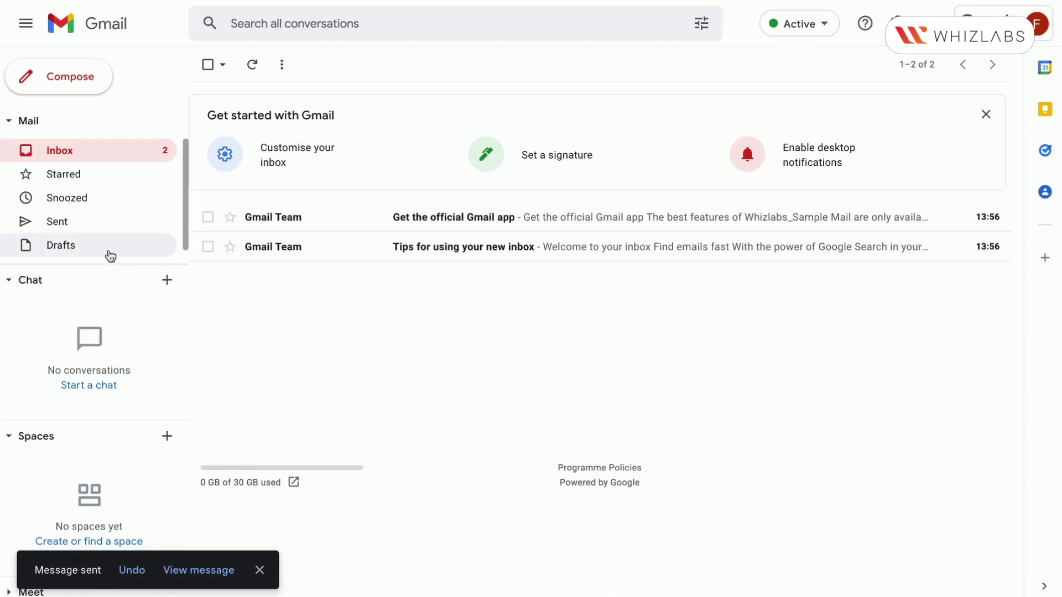
click(58, 222)
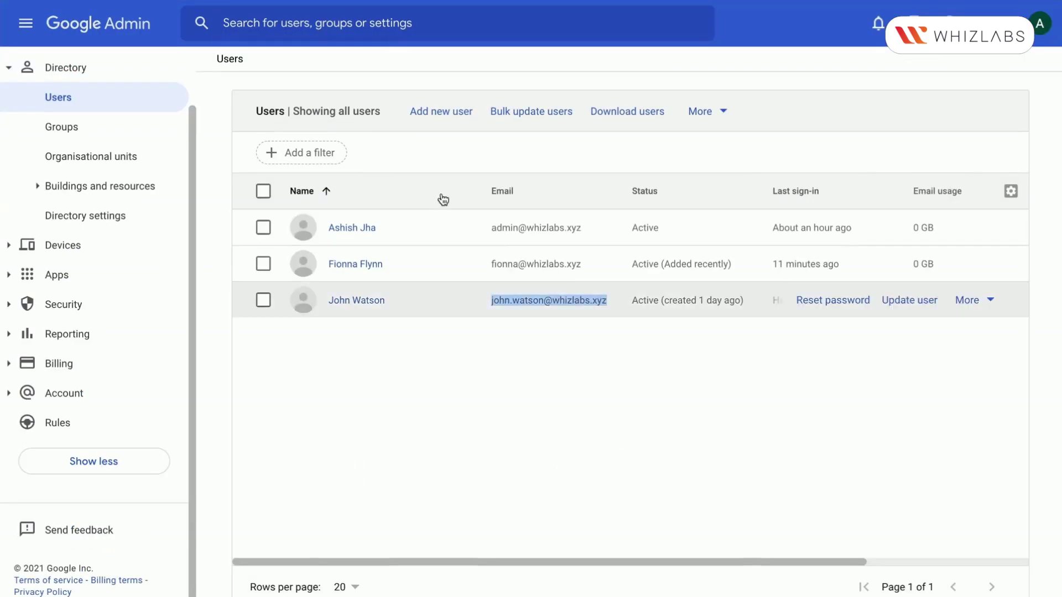
Send a second 'Test Email' with a short signed test note to the copied administrator address
drag(476, 223, 601, 229)
key(ctrl+c)
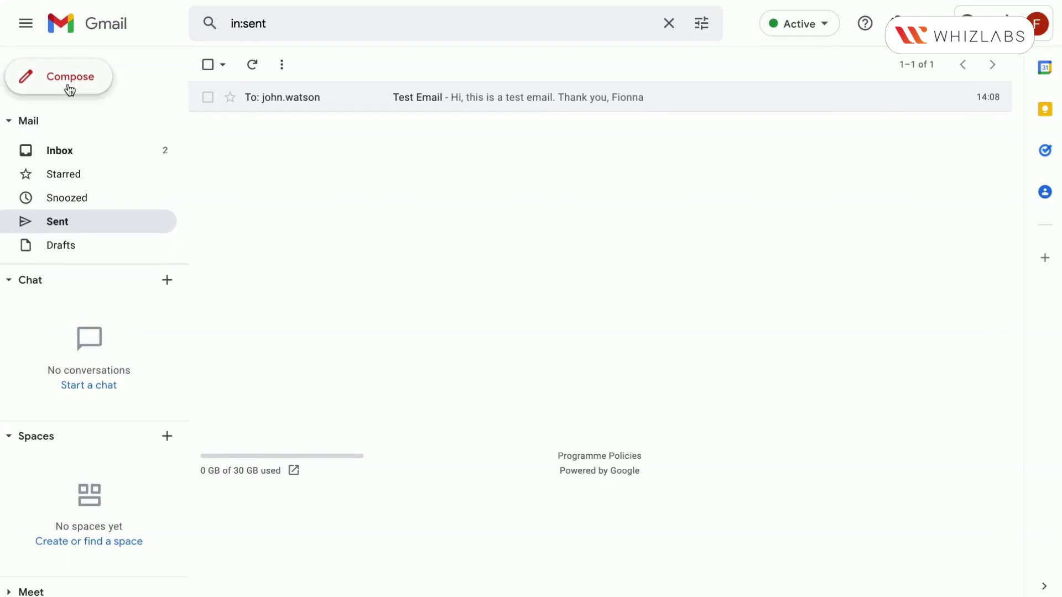
click(69, 83)
key(ctrl+v)
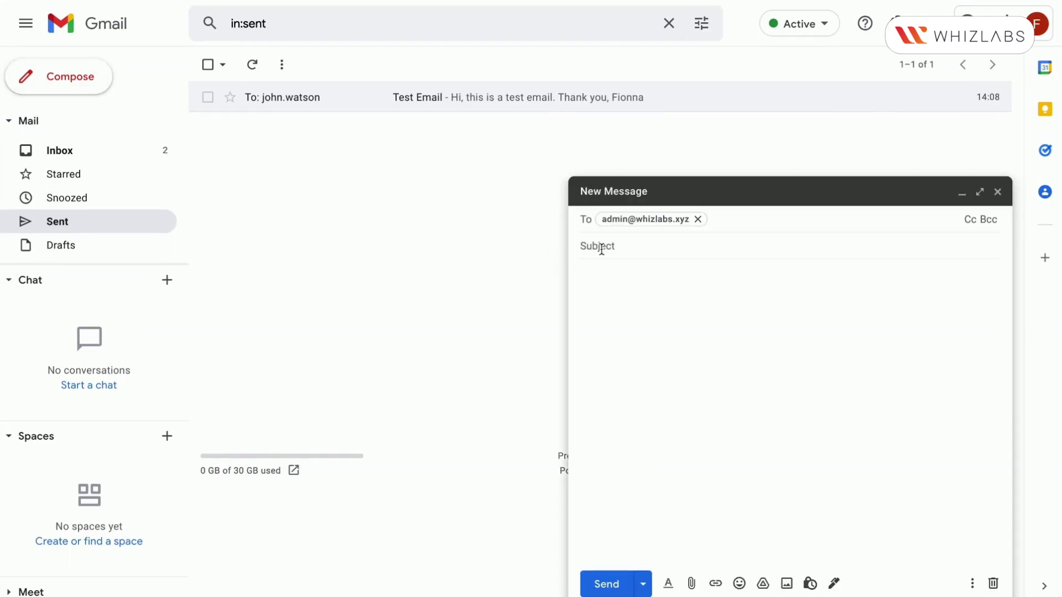
click(599, 247)
text(Test E)
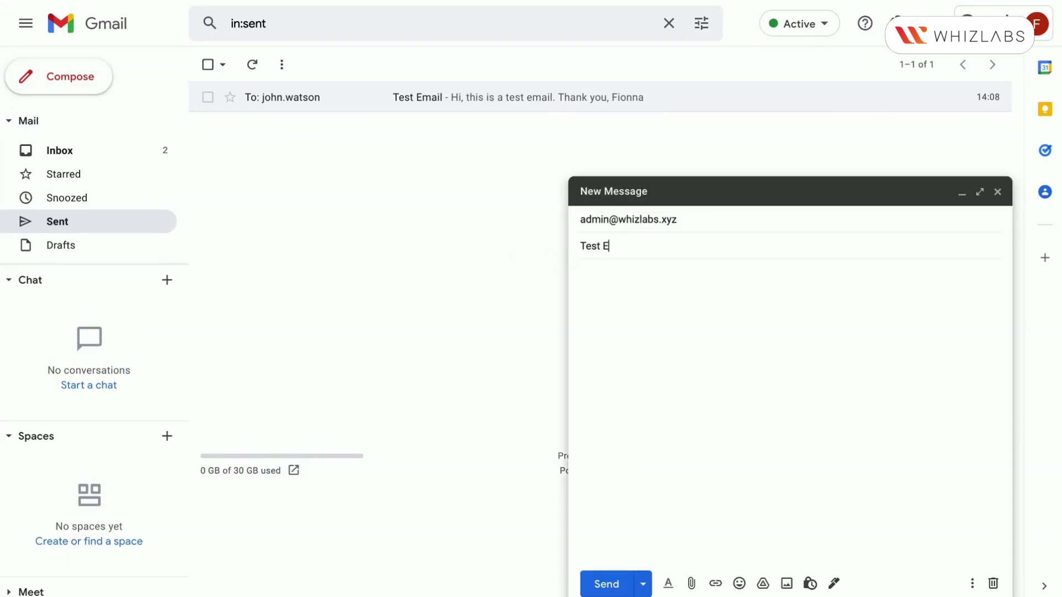
text(mail)
click(611, 289)
text(Hi,)
key(Return)
key(Return)
text(This)
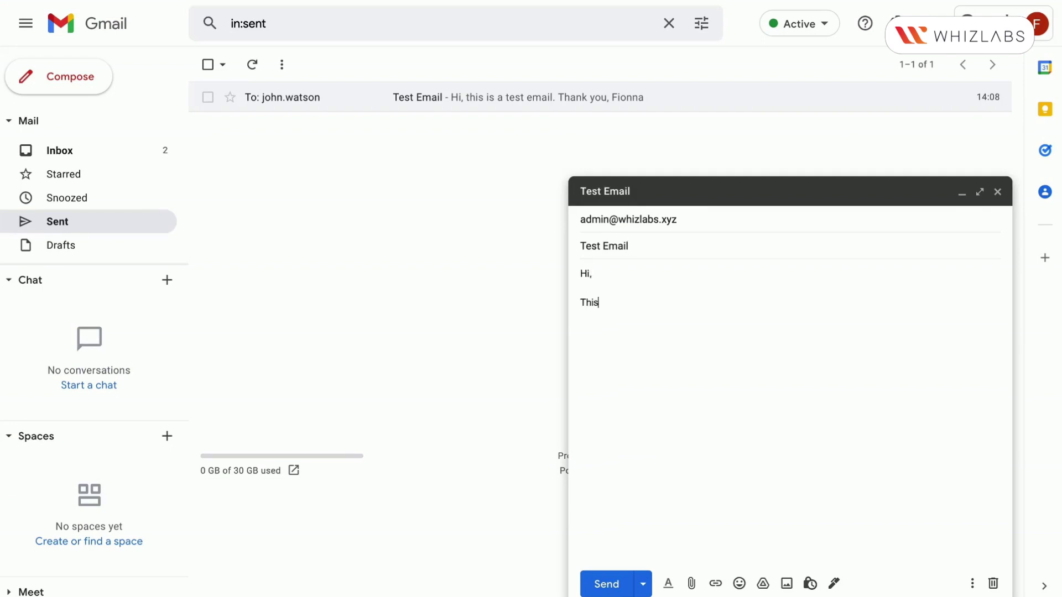
text( is a test email from Fionna.)
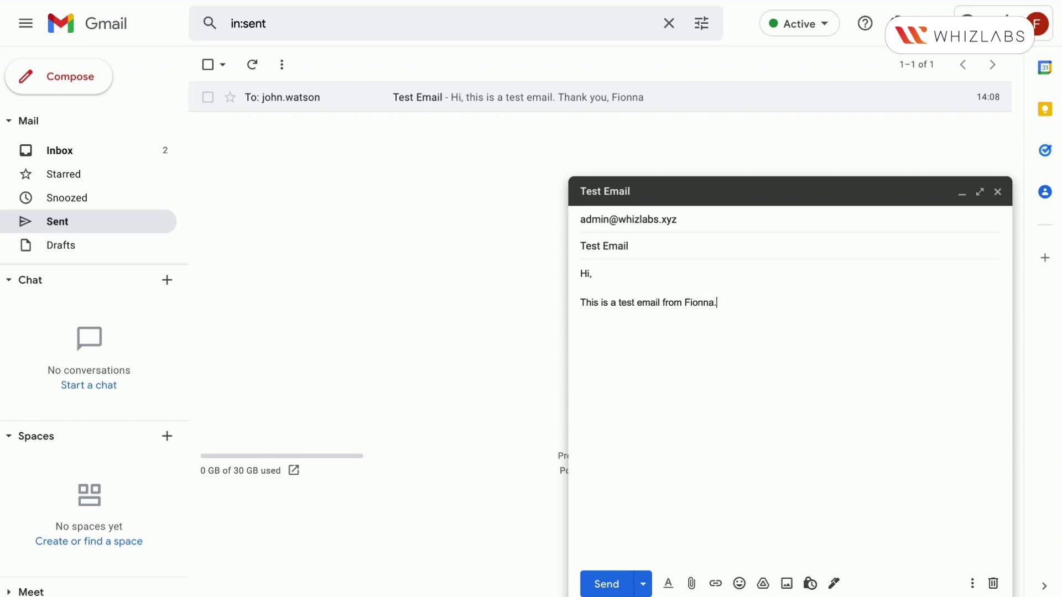
key(Return)
key(Return)
text(Thanks)
click(608, 582)
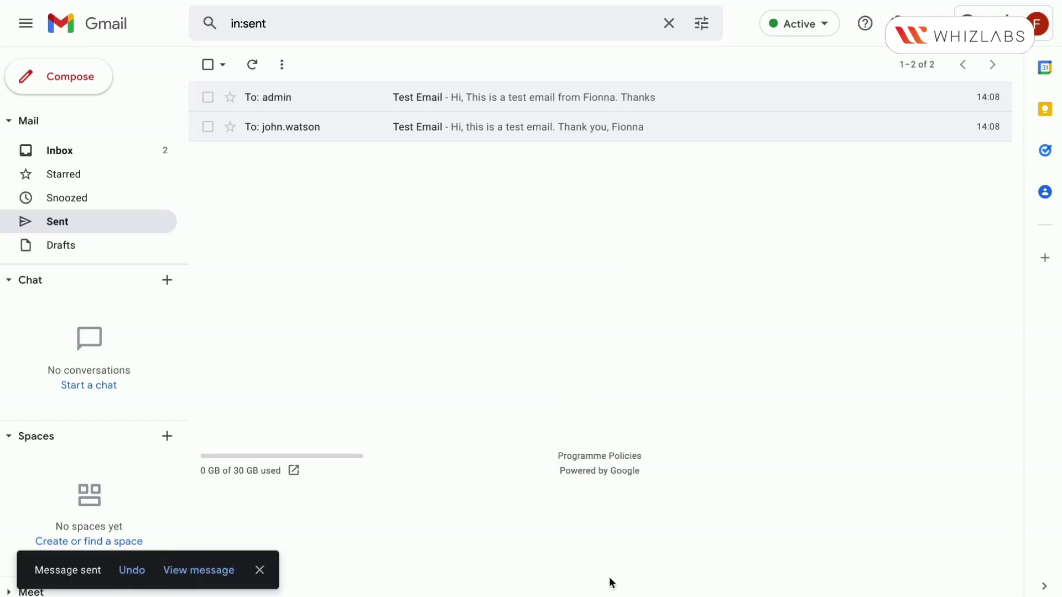
Return to Email Log Search under Reporting and search again to include the new Test Email
click(62, 151)
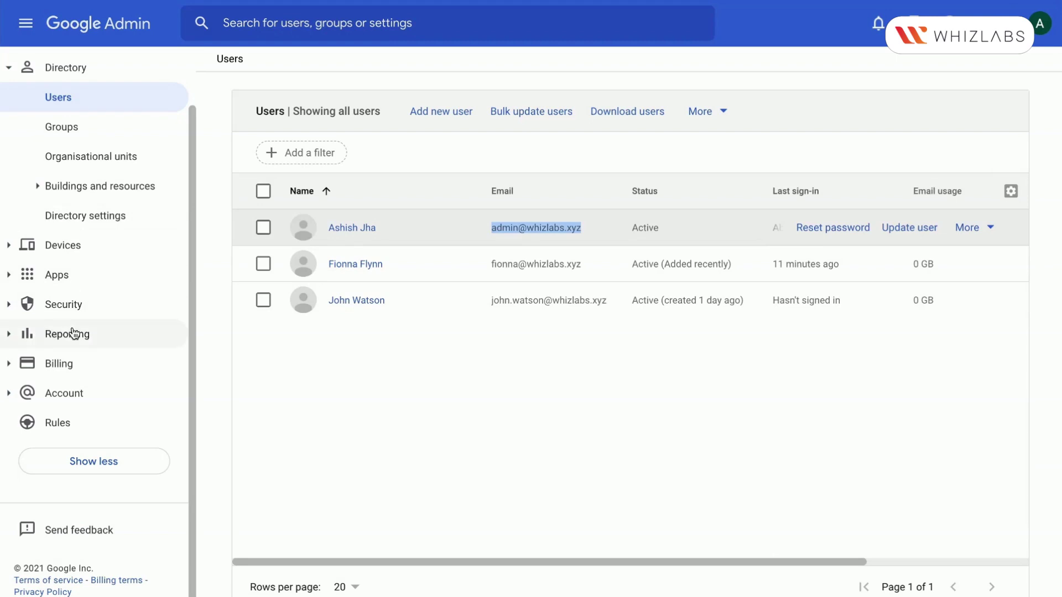
click(71, 337)
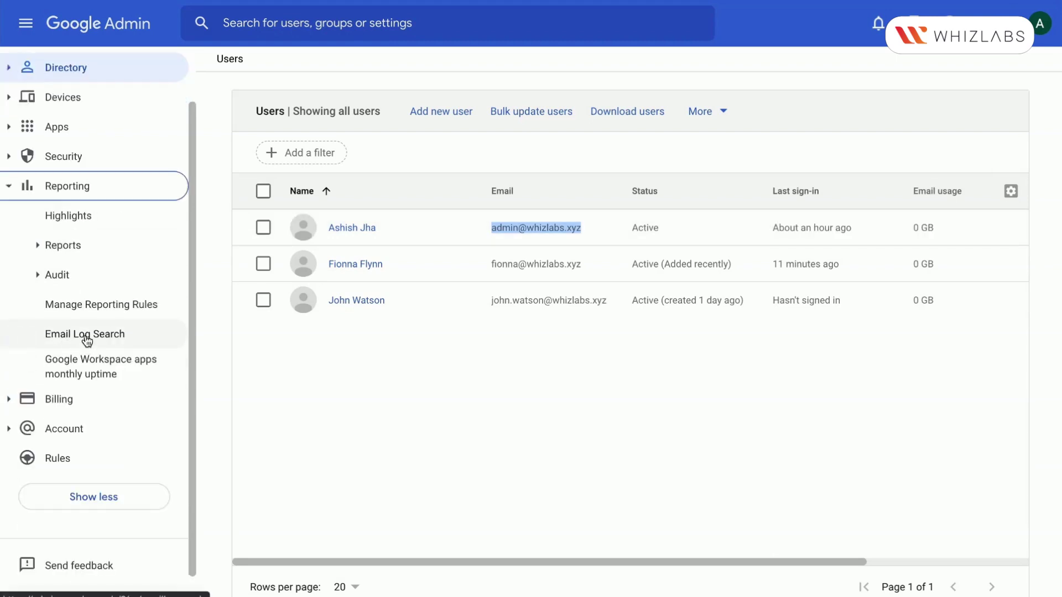
click(86, 340)
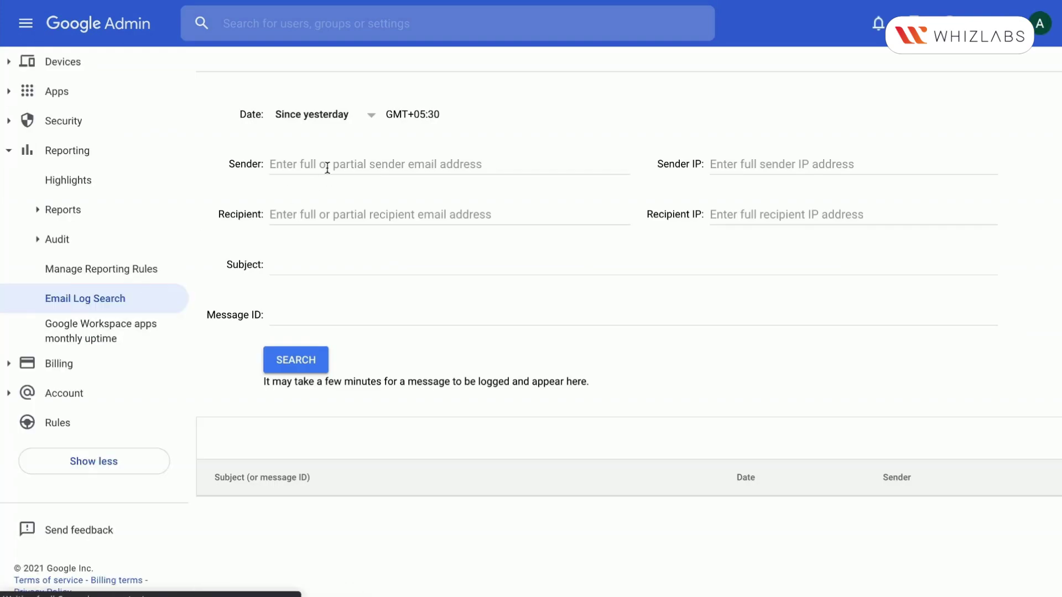
click(310, 365)
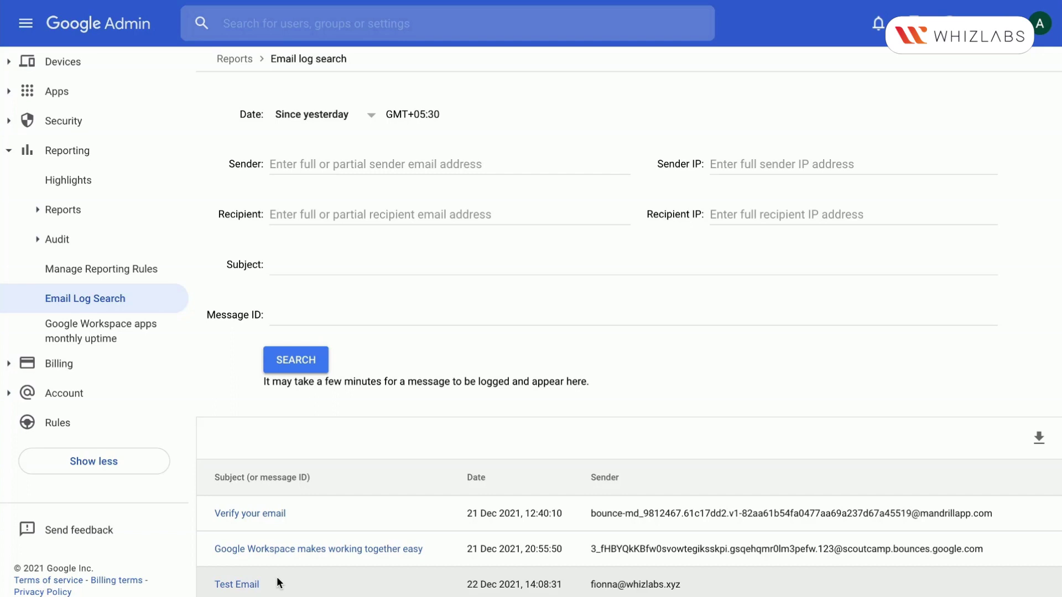
click(248, 583)
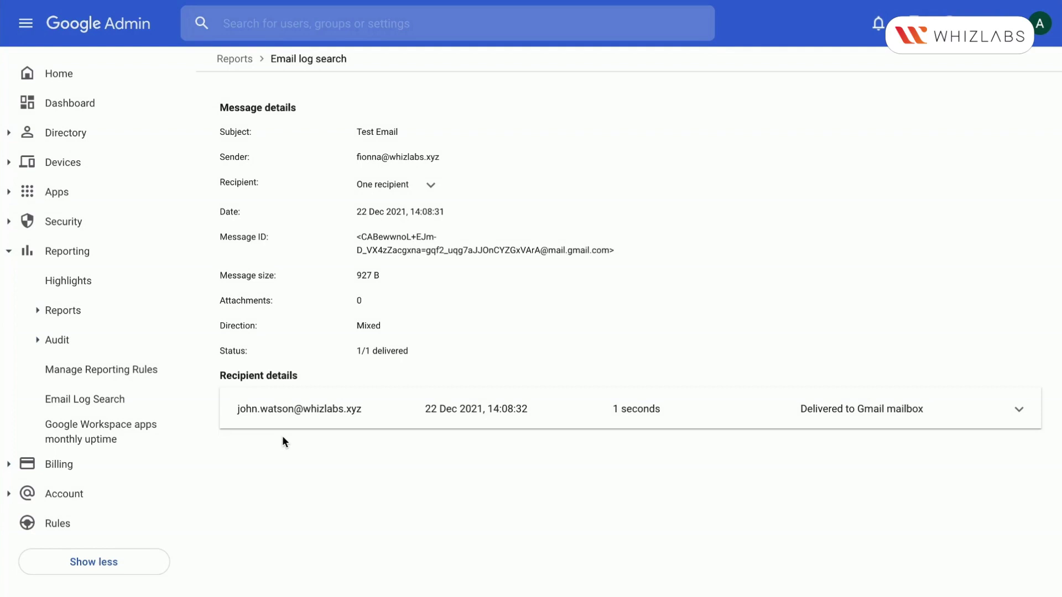
drag(219, 347, 429, 350)
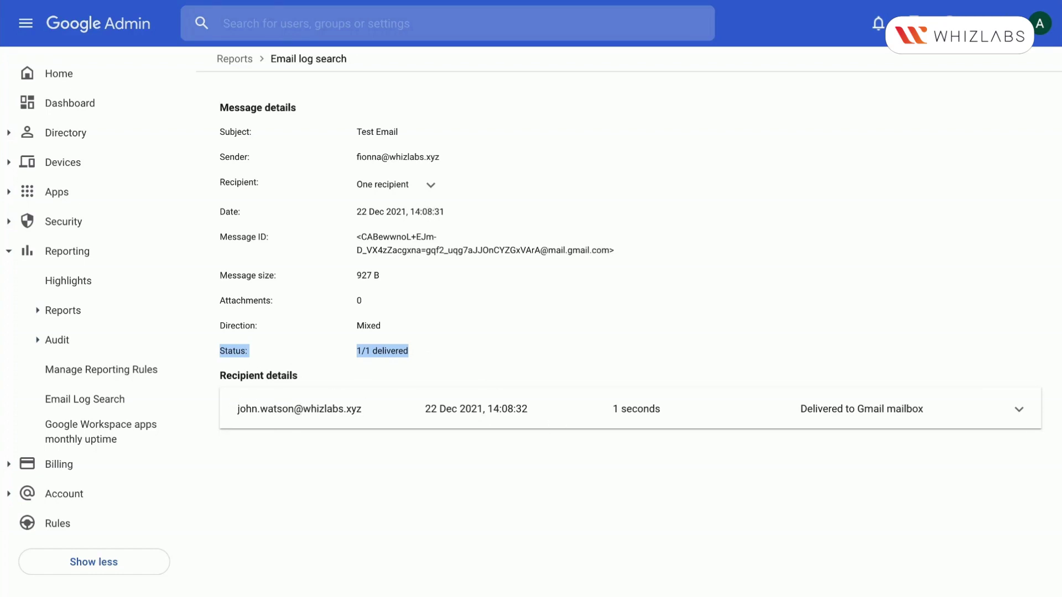
click(430, 187)
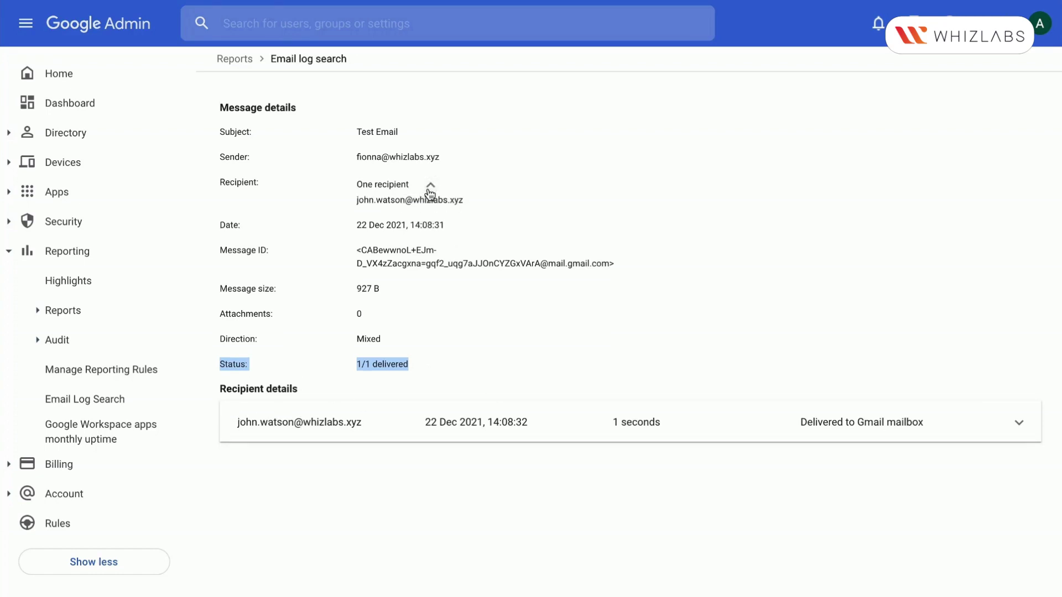
drag(348, 131, 413, 132)
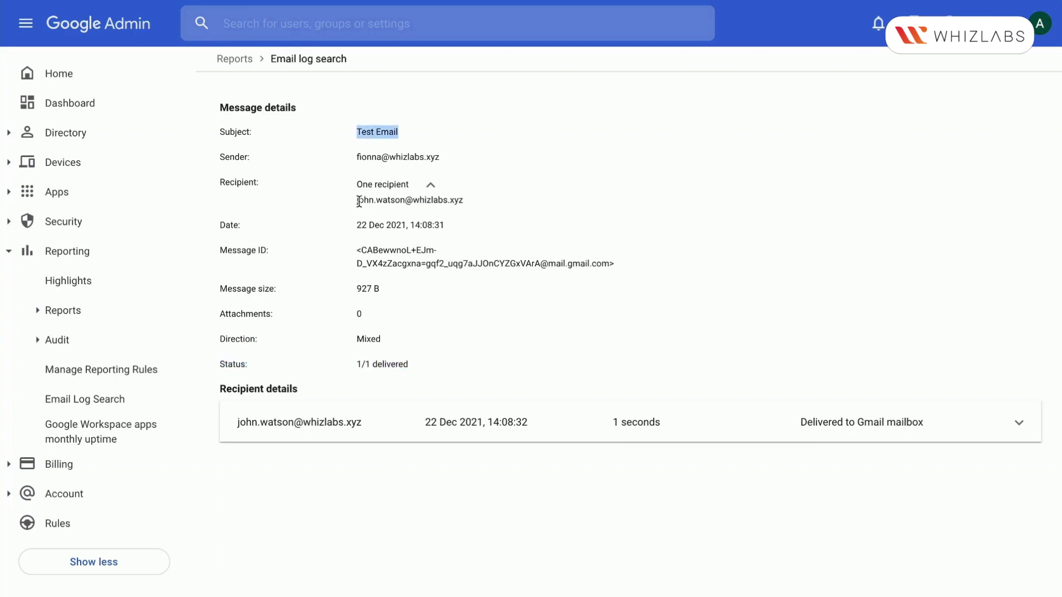
drag(355, 200, 489, 204)
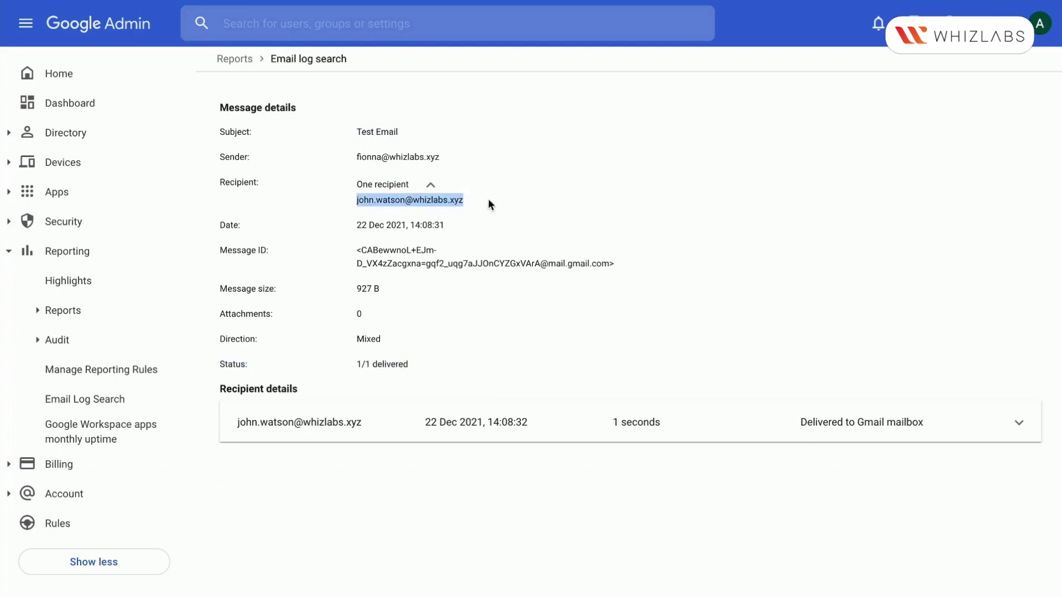
drag(353, 250, 611, 260)
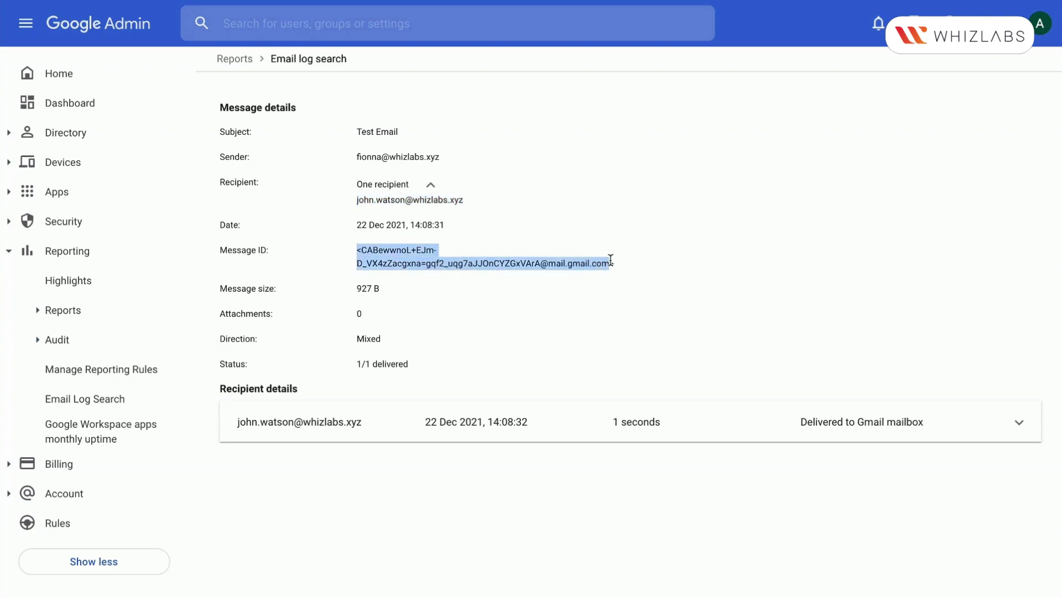
drag(345, 280, 400, 297)
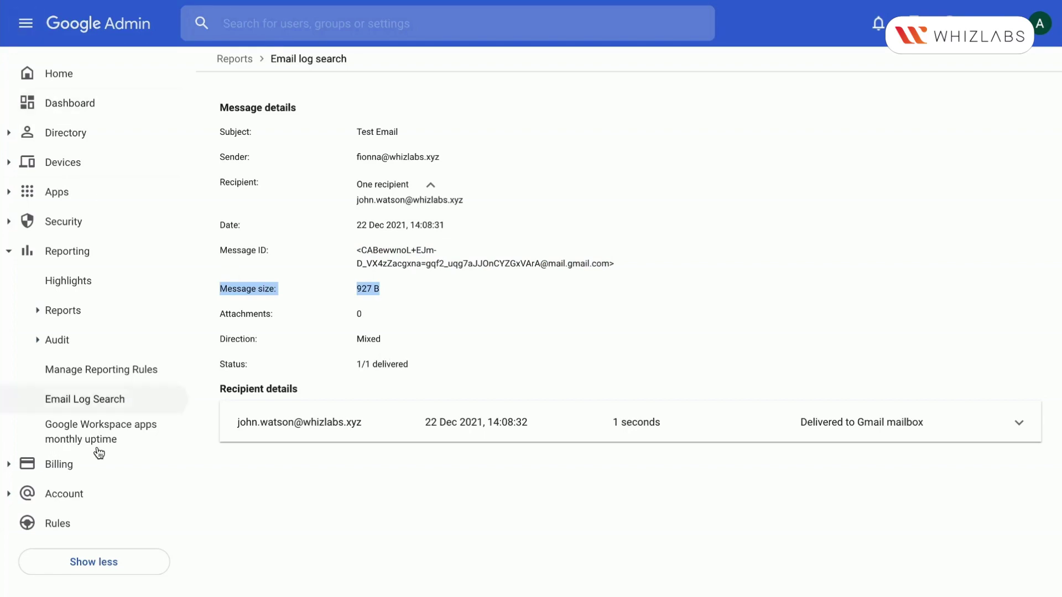
Rerun the email log search and download the message list as a CSV file
click(88, 396)
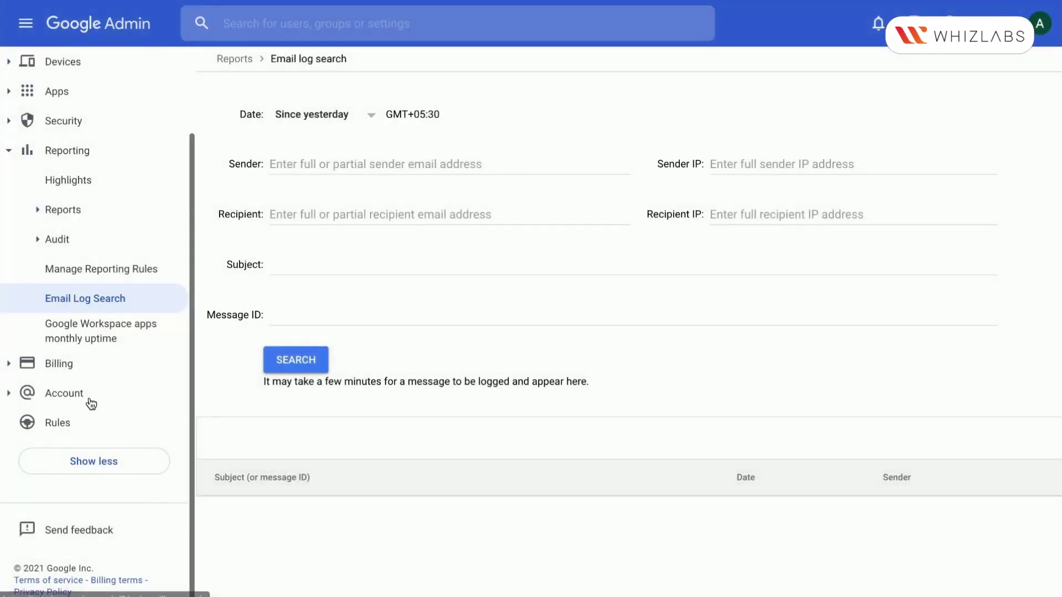
click(296, 362)
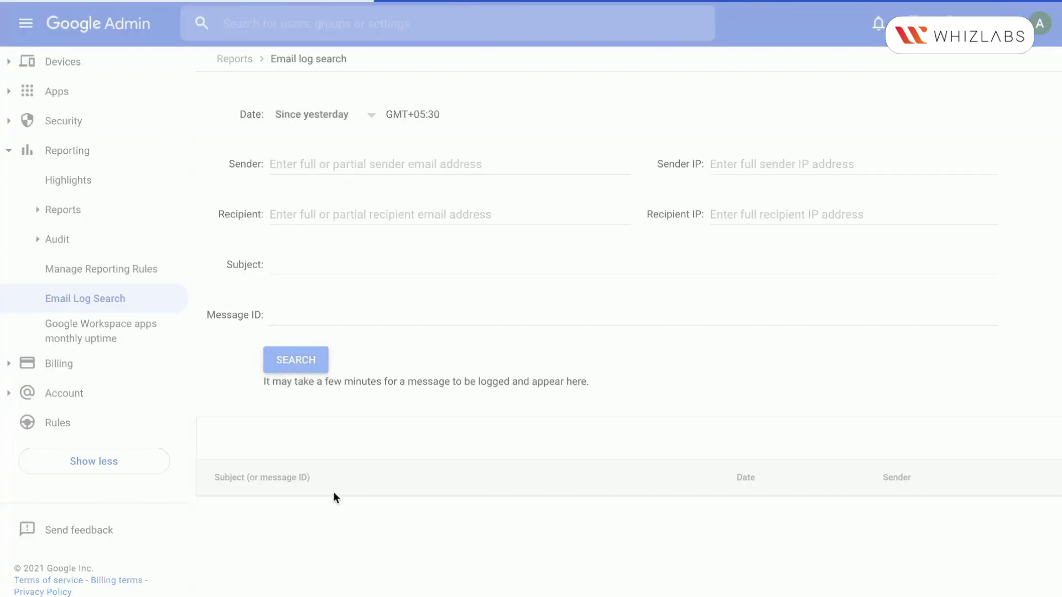
scroll(333, 493, down, 1)
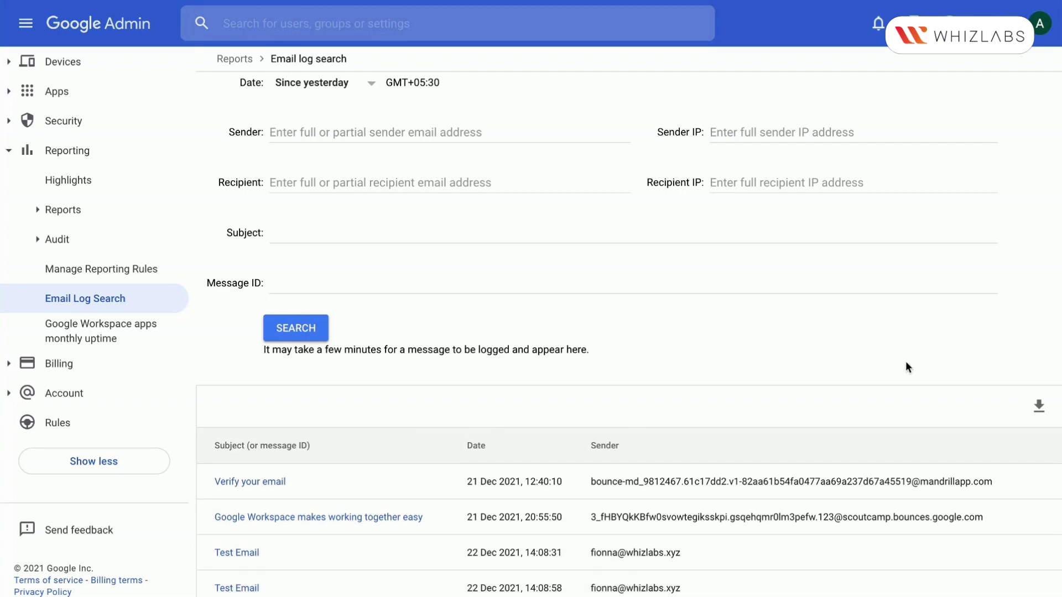
click(1039, 402)
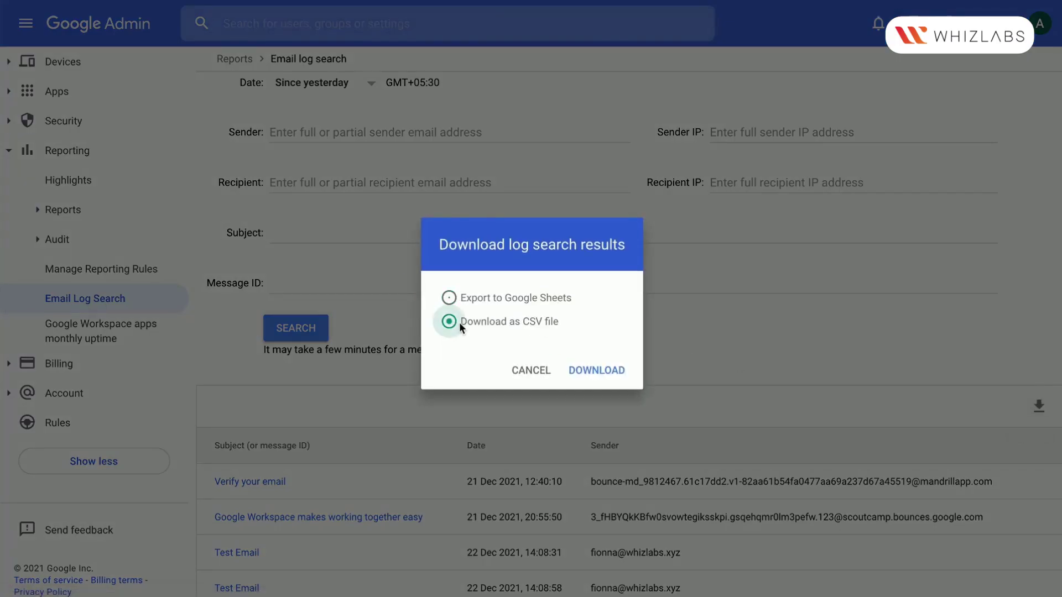
click(605, 368)
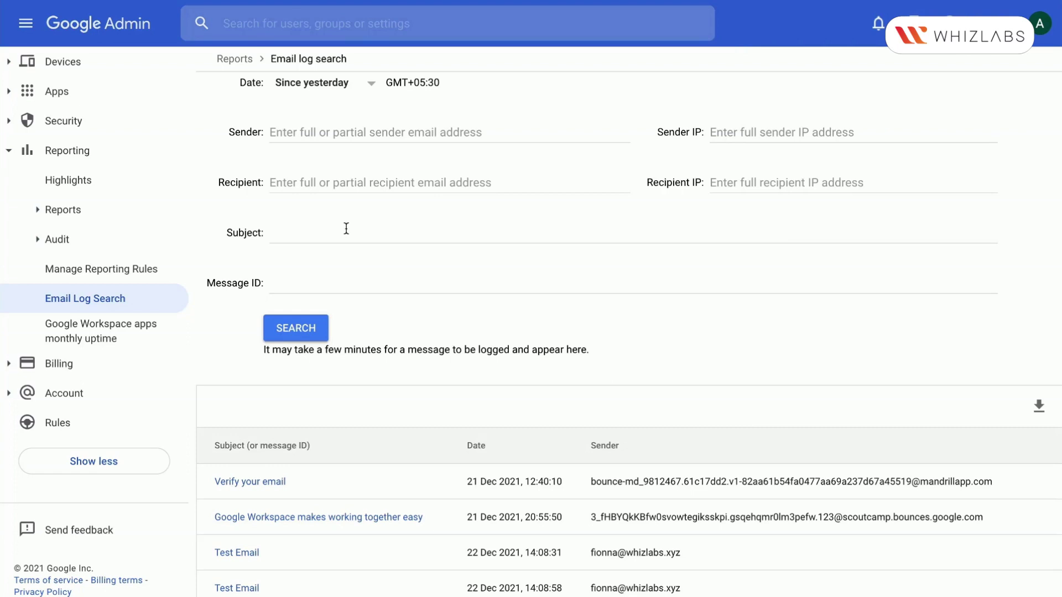
Filter the email log search by the sender's email address and run it
click(318, 134)
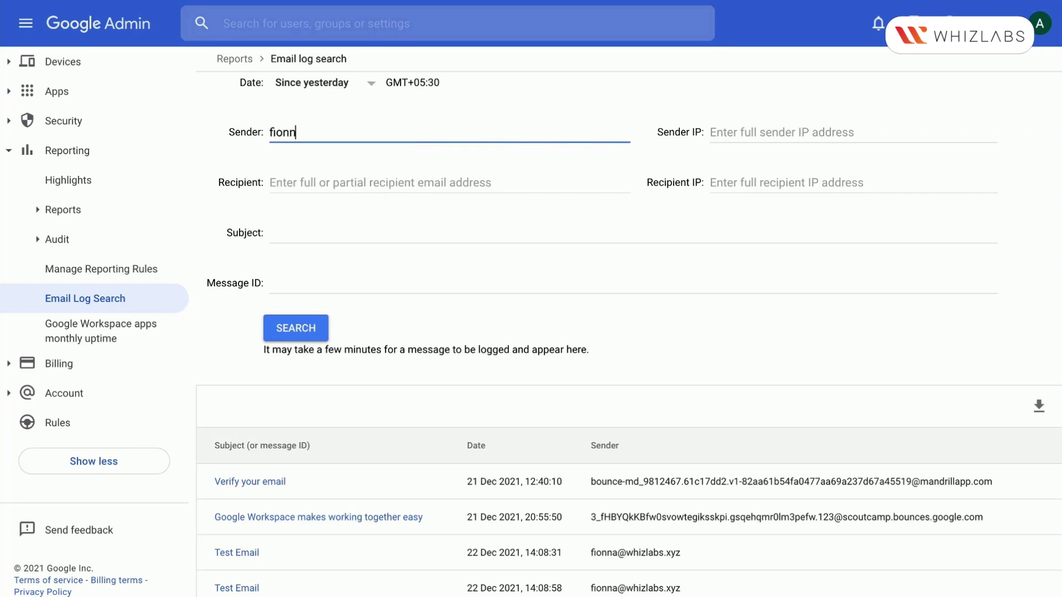
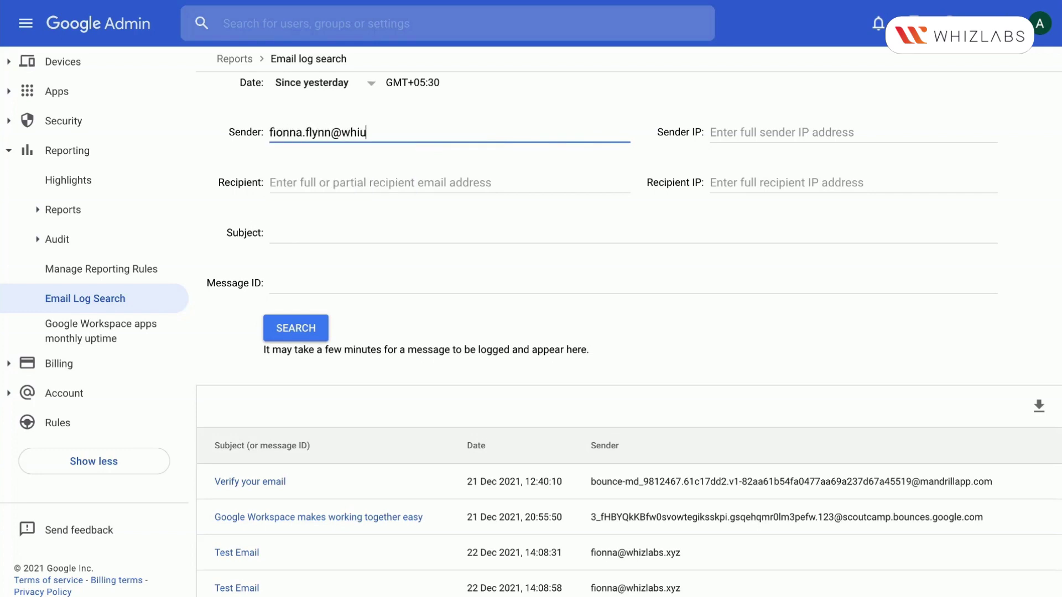
click(304, 326)
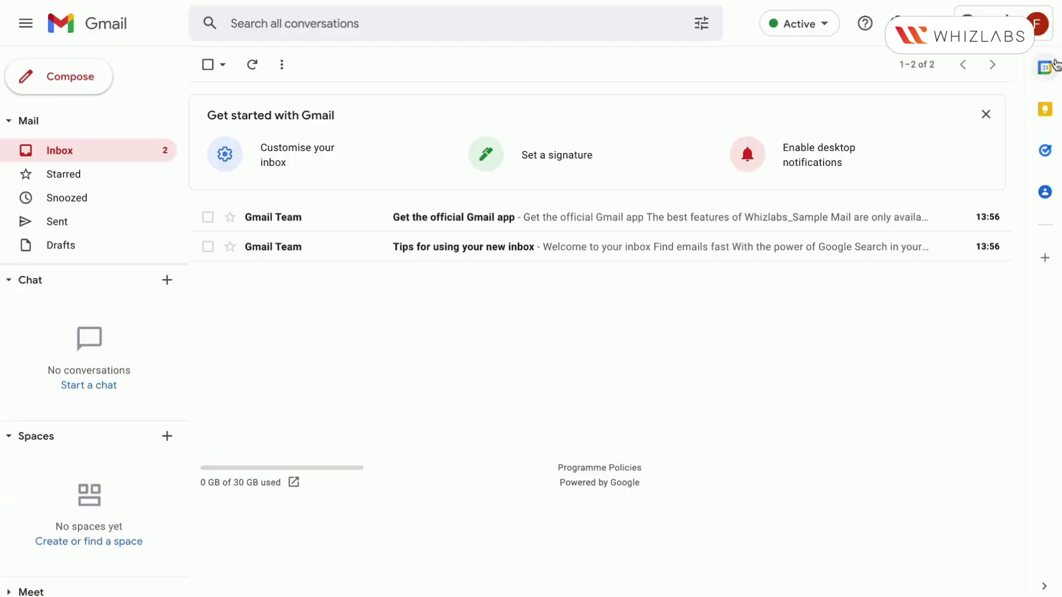
Check the signed-in account's email address in the Gmail account popup
click(1038, 24)
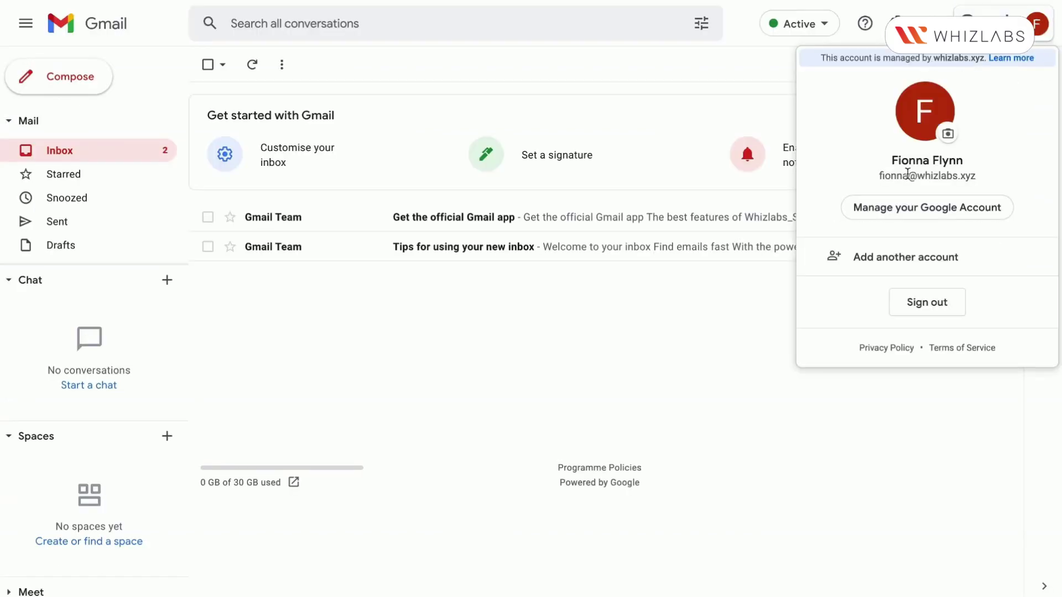
drag(879, 174, 972, 173)
key(Escape)
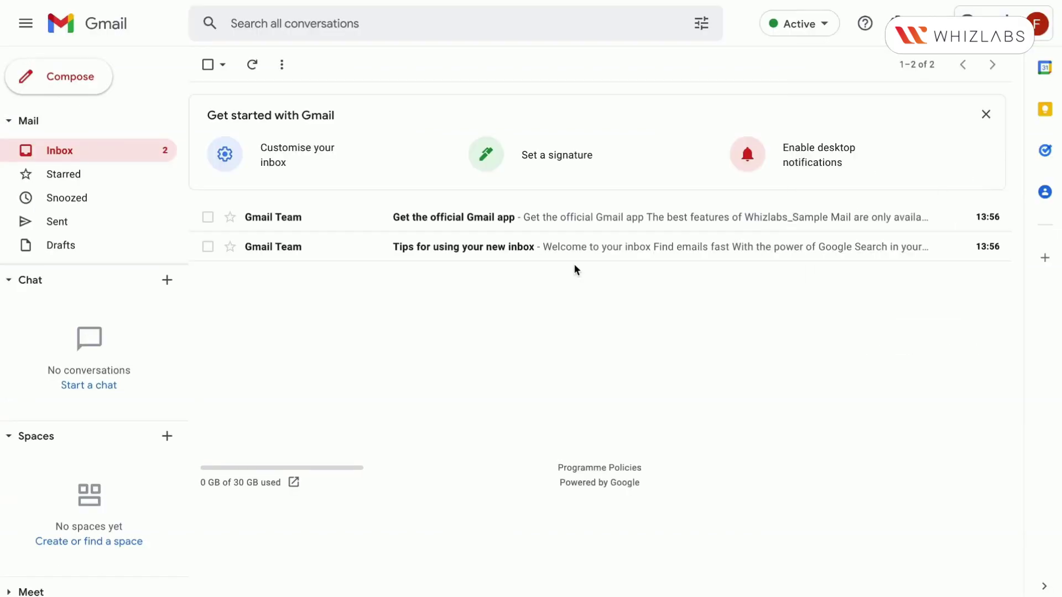
click(1038, 24)
drag(880, 173, 971, 174)
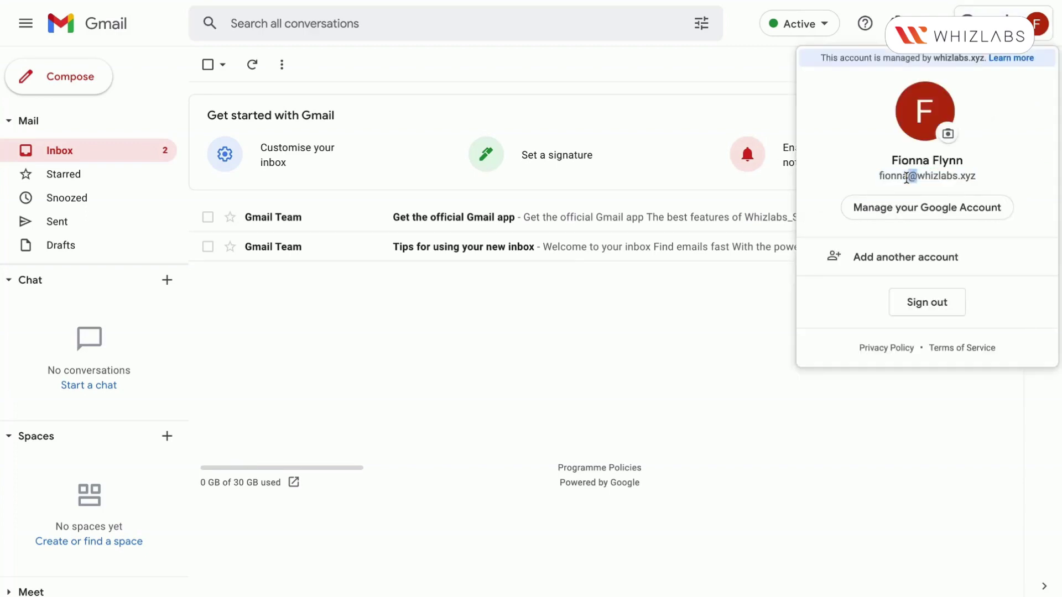
key(Escape)
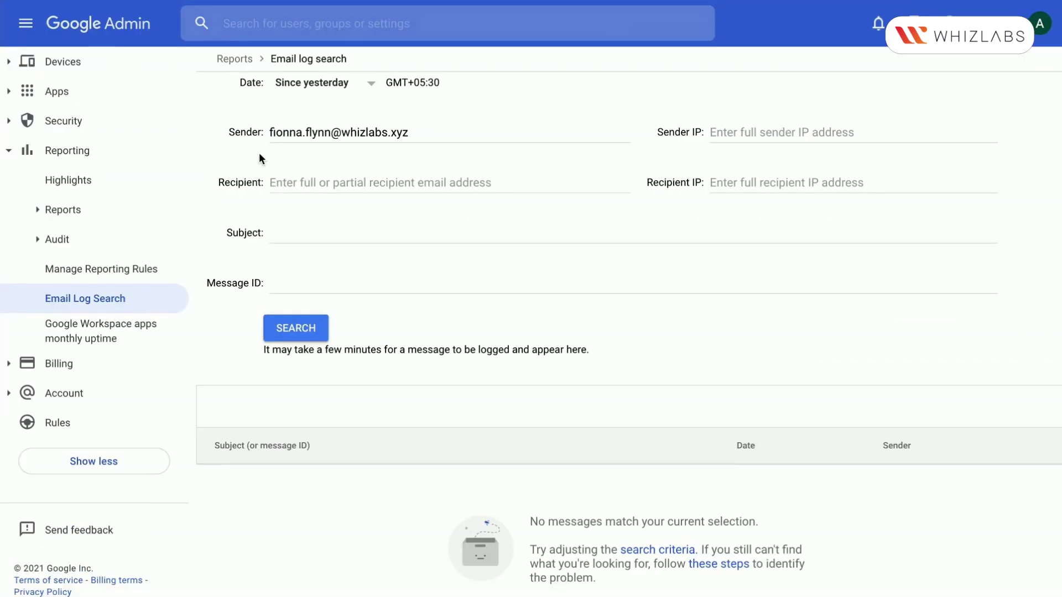
Delete the stray character from the sender address and rerun the search to list both Test Emails
click(328, 132)
key(BackSpace)
key(BackSpace)
key(BackSpace)
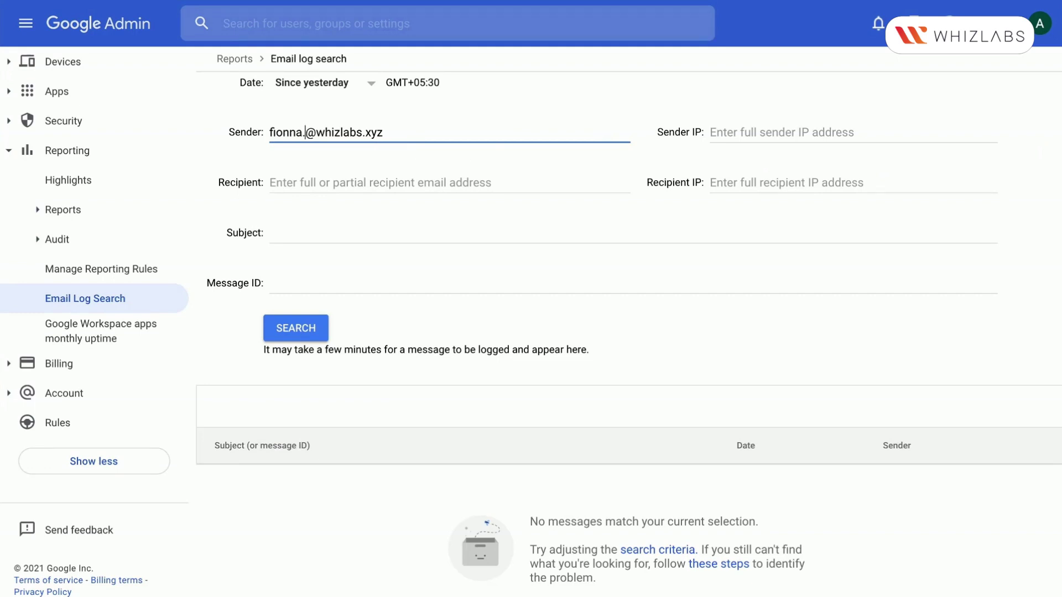
click(303, 335)
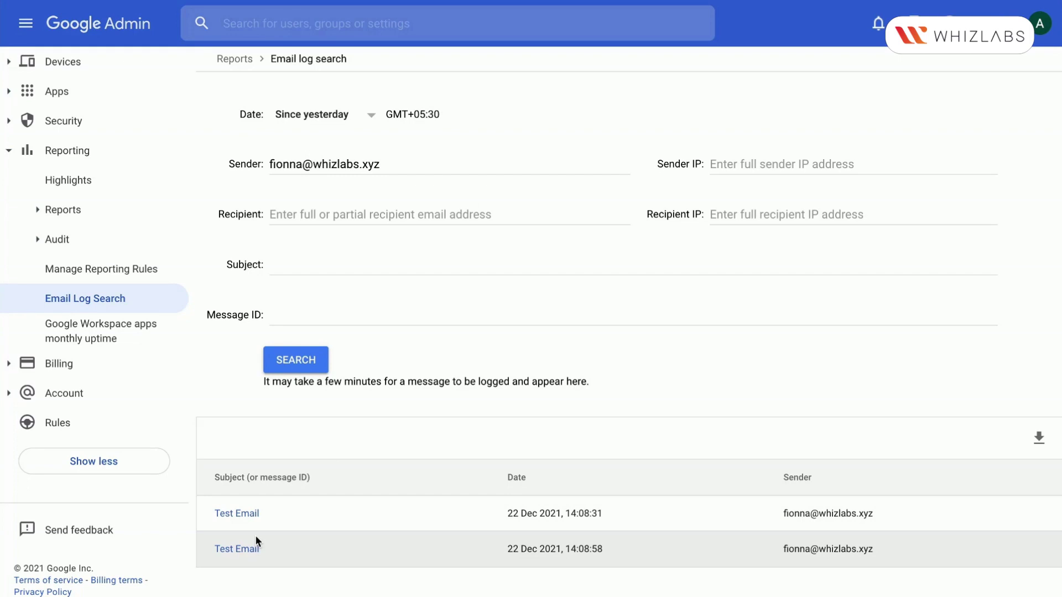
Open the first Test Email's details and select its 1/1 delivered status
click(237, 512)
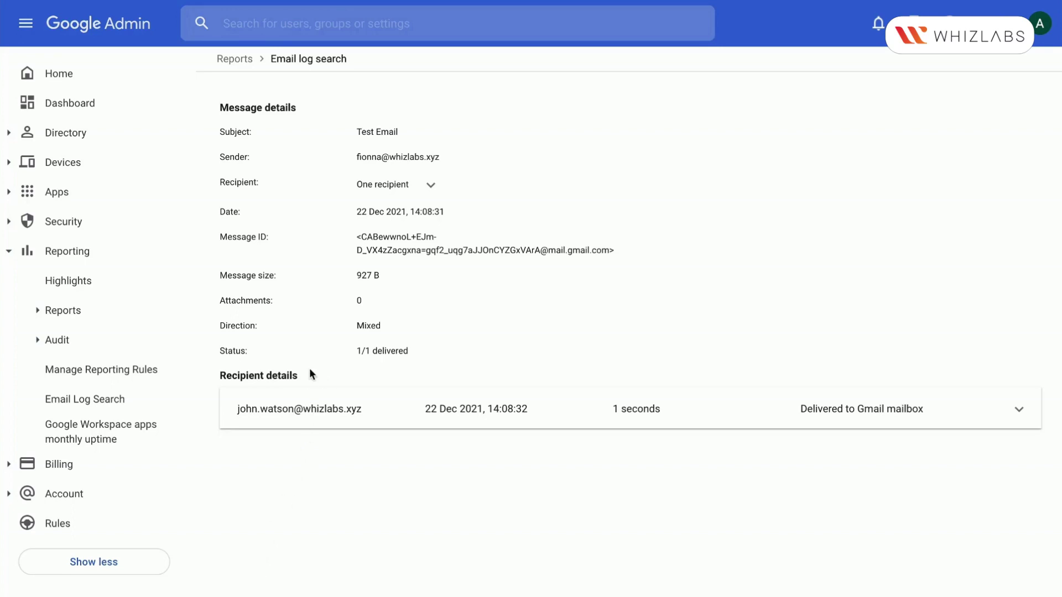
drag(367, 353, 416, 352)
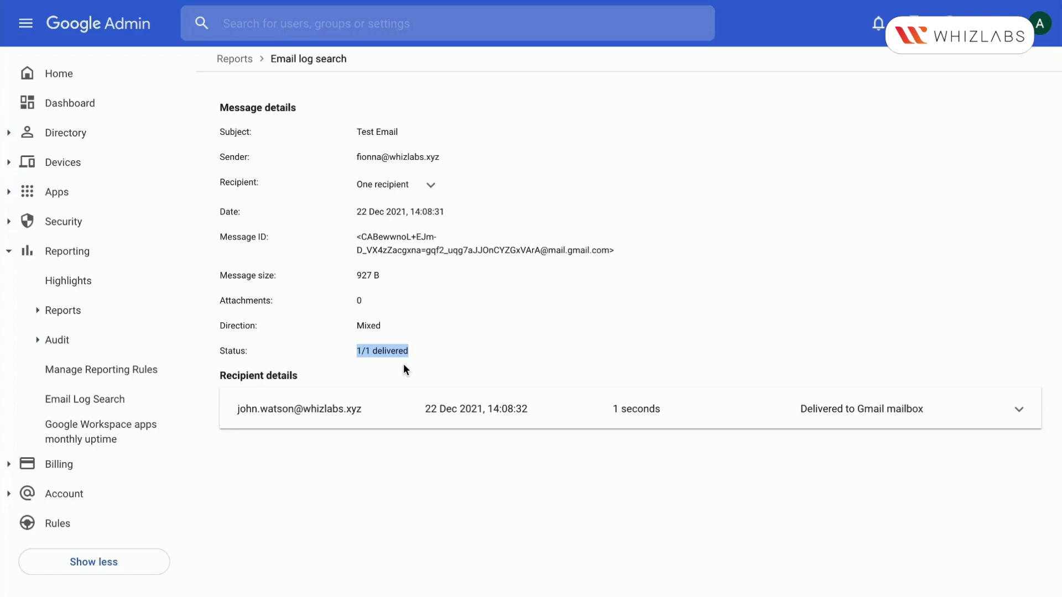
triple_click(378, 348)
Expand the recipient's delivery log and highlight its internal server, SMTP and pipeline entries
click(1018, 409)
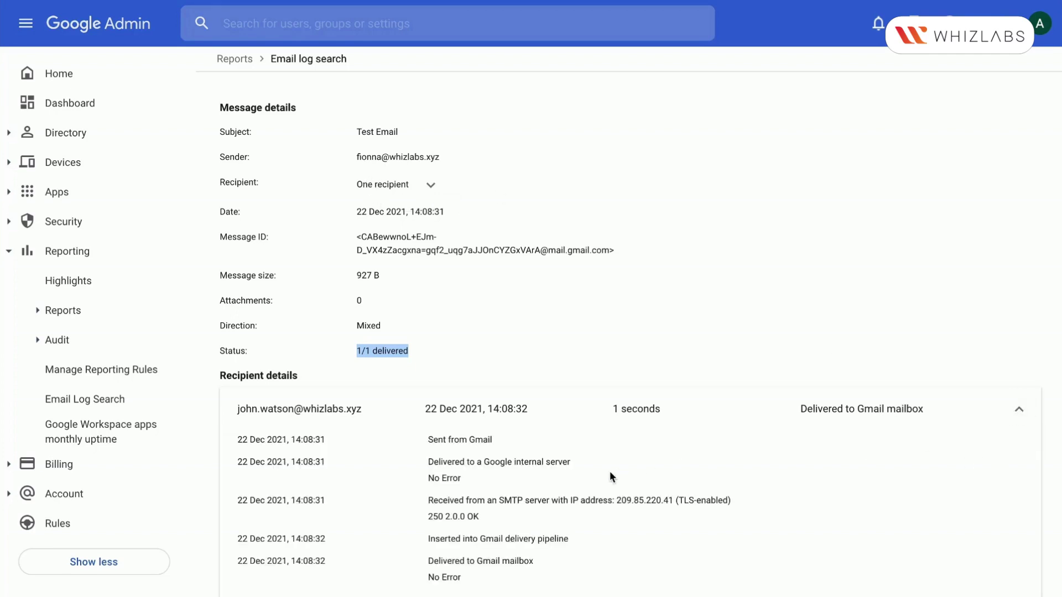
scroll(611, 475, down, 1)
scroll(609, 472, down, 1)
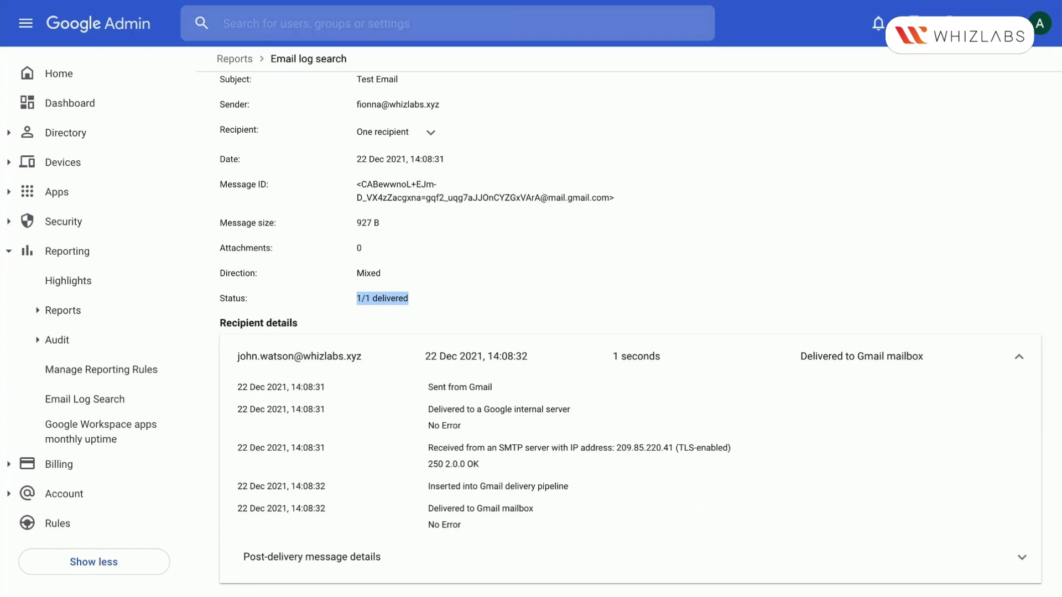
drag(428, 409, 587, 461)
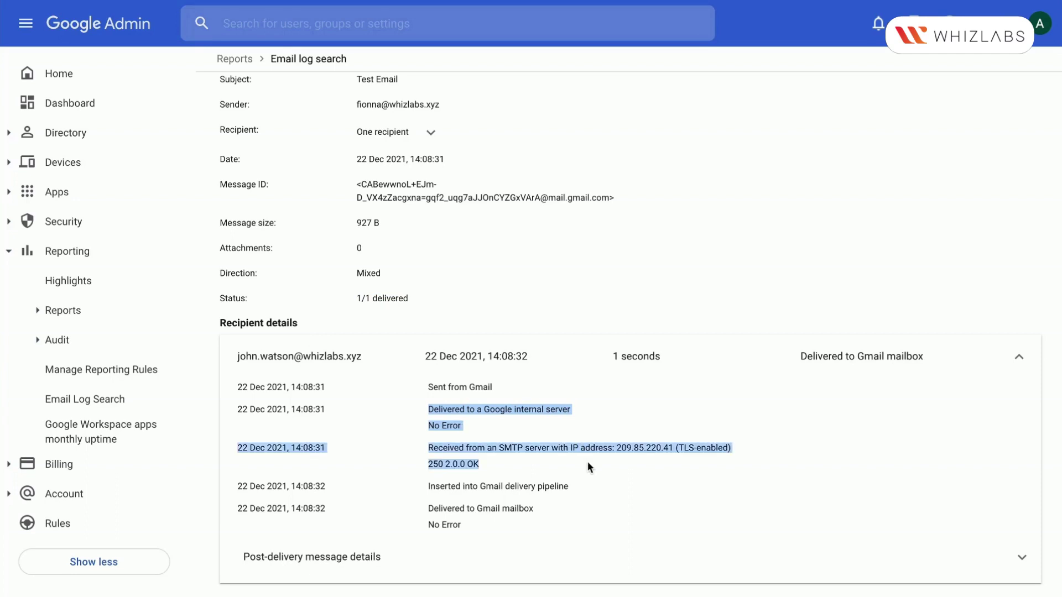
drag(445, 486, 569, 526)
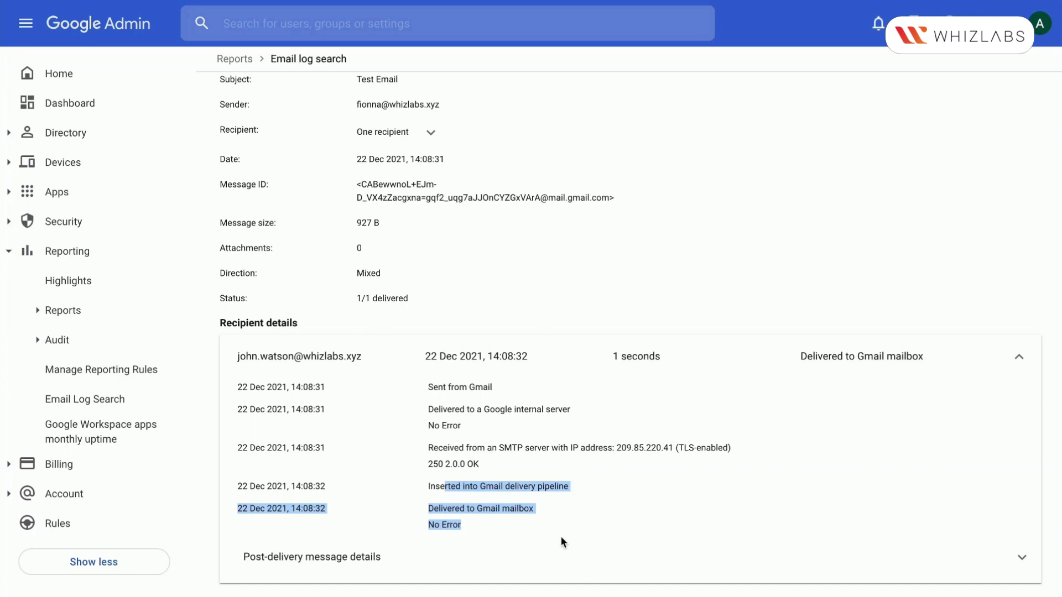
Expand the post-delivery message details and highlight the Labels value and current state
click(371, 565)
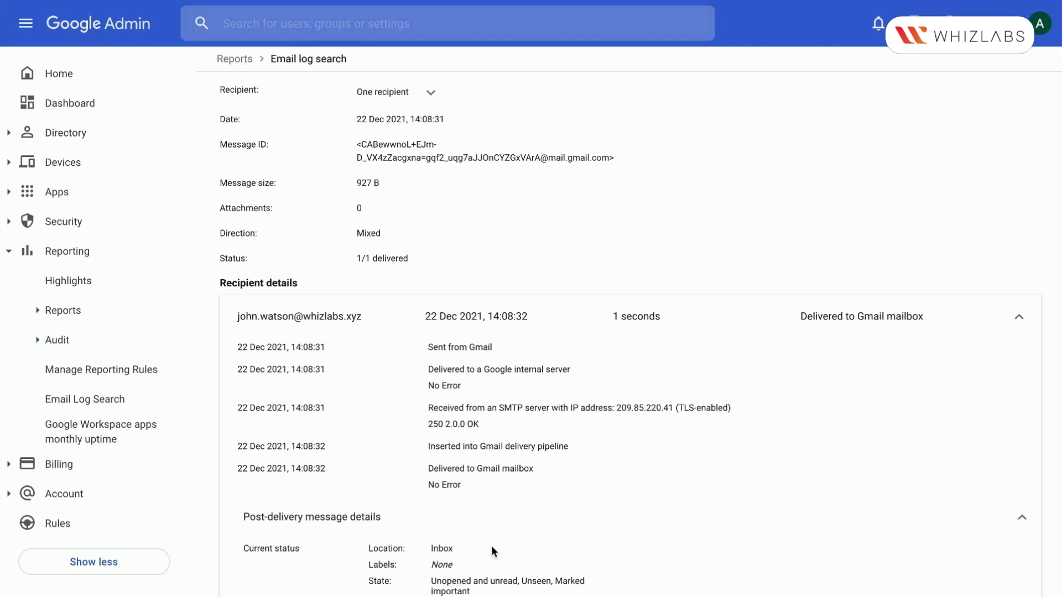
scroll(369, 564, down, 1)
drag(372, 516, 469, 541)
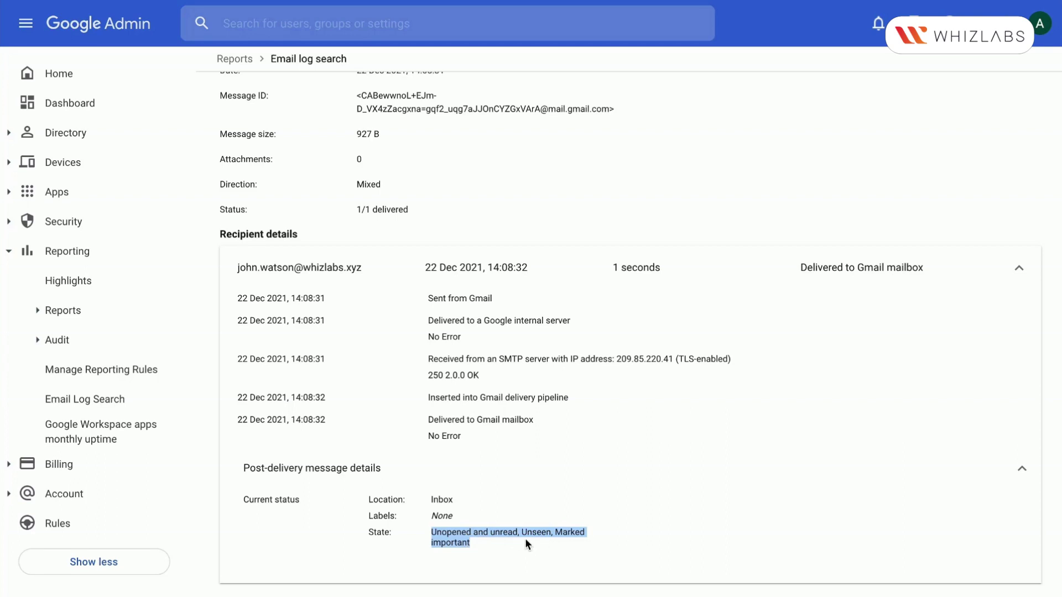
triple_click(453, 545)
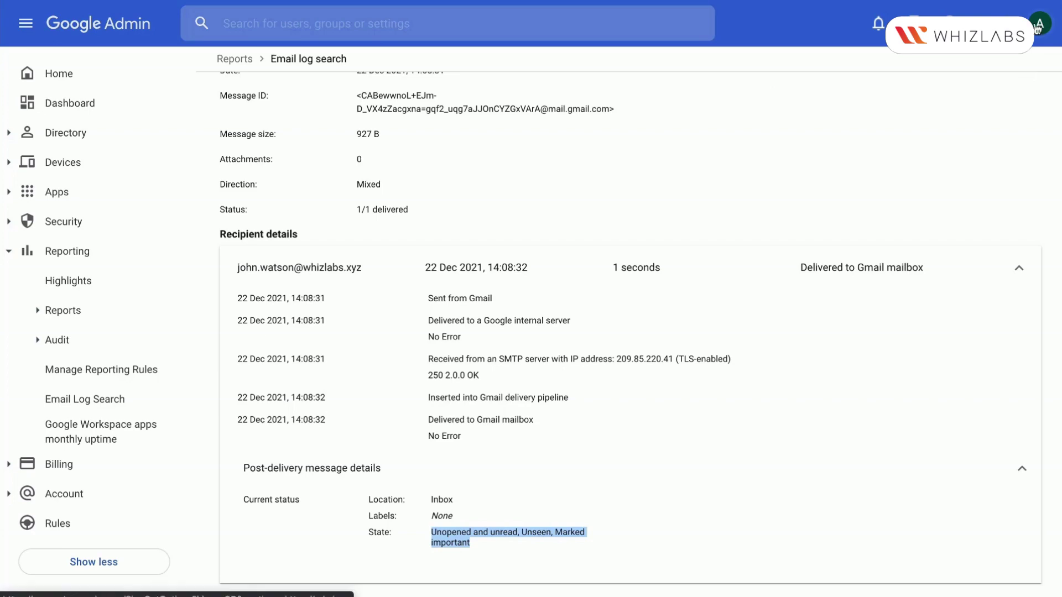
Switch to Gmail, dismiss the getting-started and chat tips, and open the Test Email
click(1004, 23)
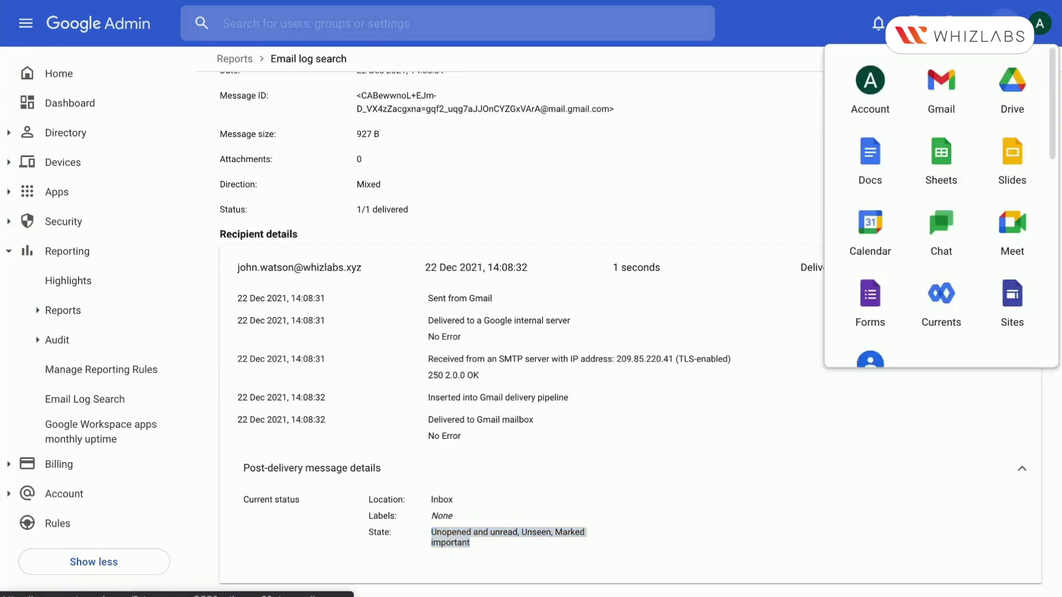
click(936, 95)
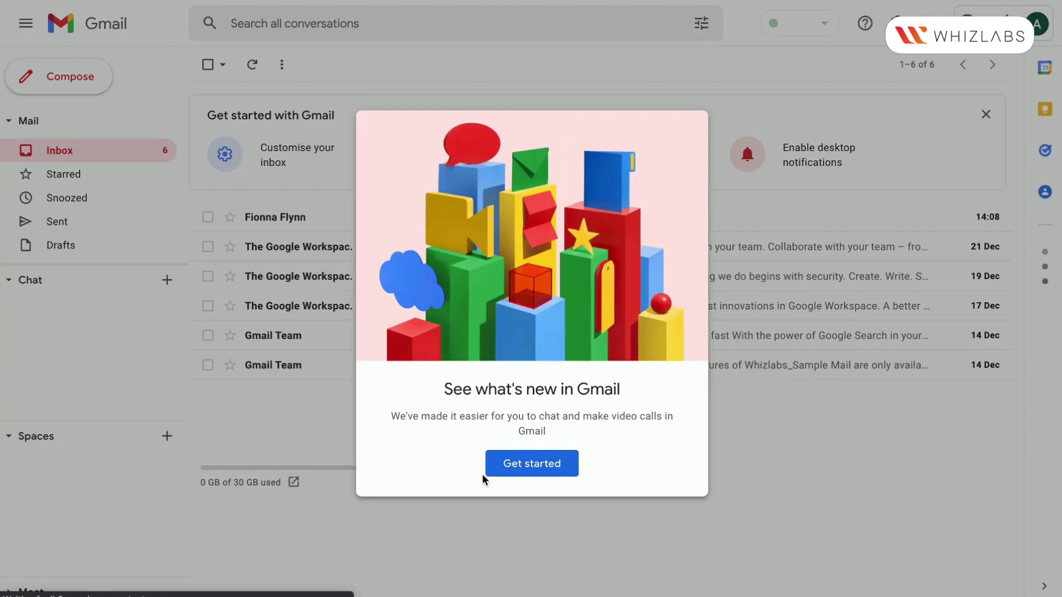
click(500, 467)
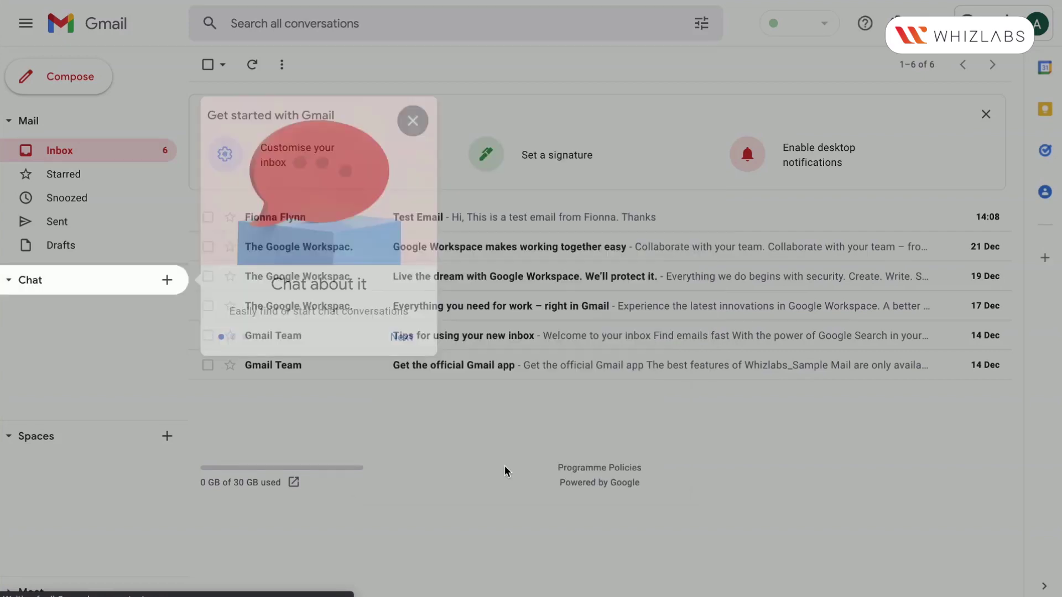
click(413, 126)
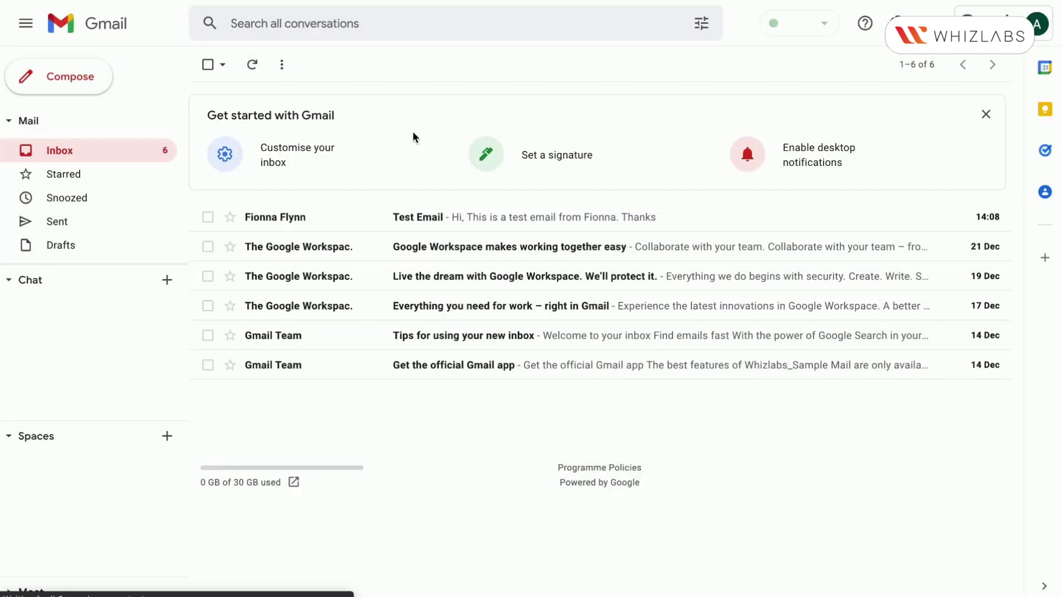
click(414, 225)
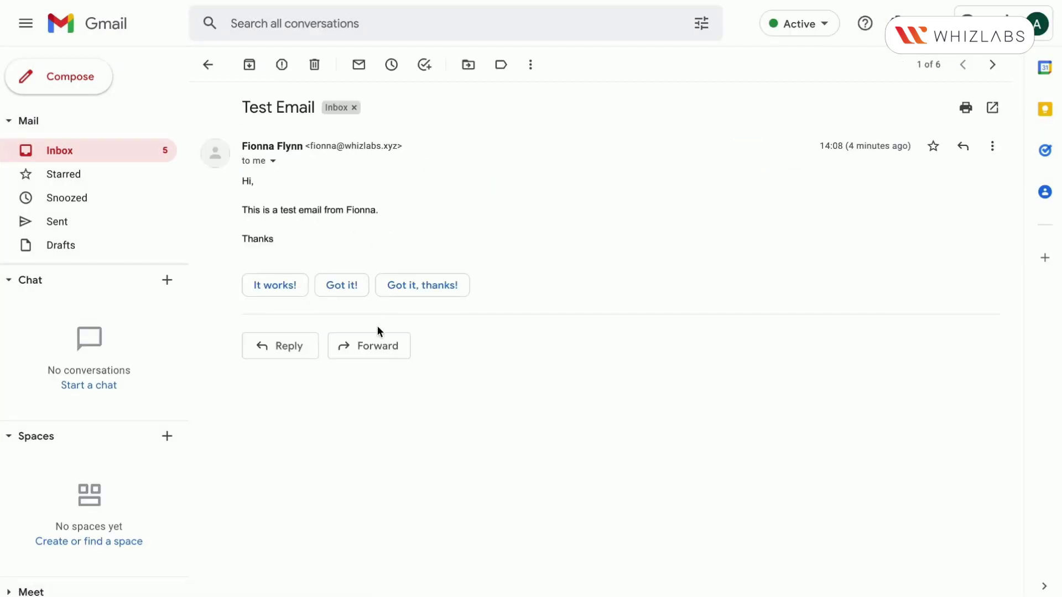
Reply to the Test Email with a short welcome message addressed to its sender
click(294, 349)
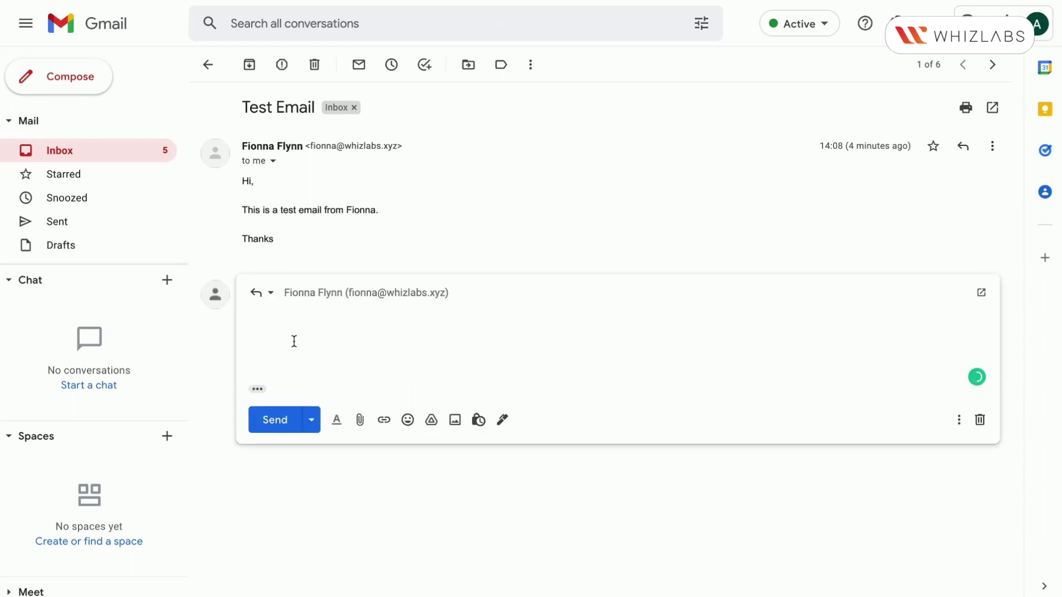
text(Welcome Fionna.)
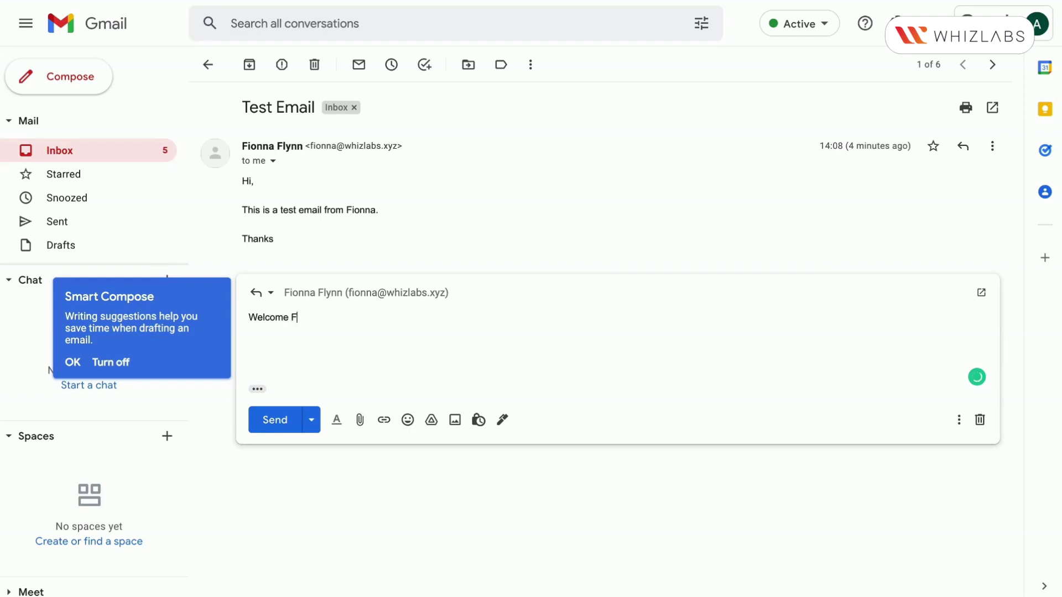
click(274, 421)
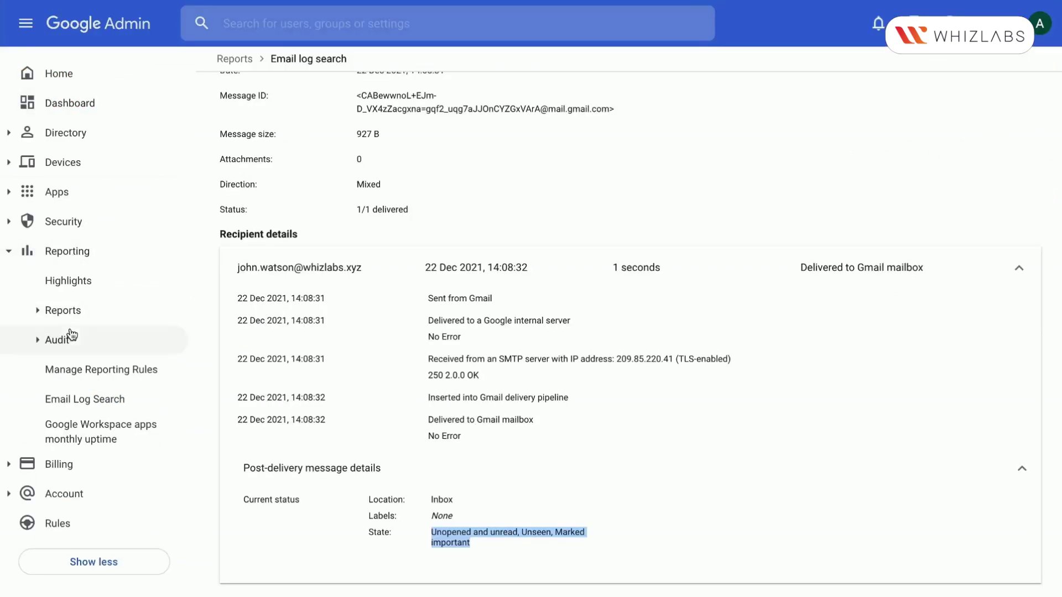
Search the Email Log by the sender's e-mail address, listing both Test Email messages
click(83, 399)
click(353, 166)
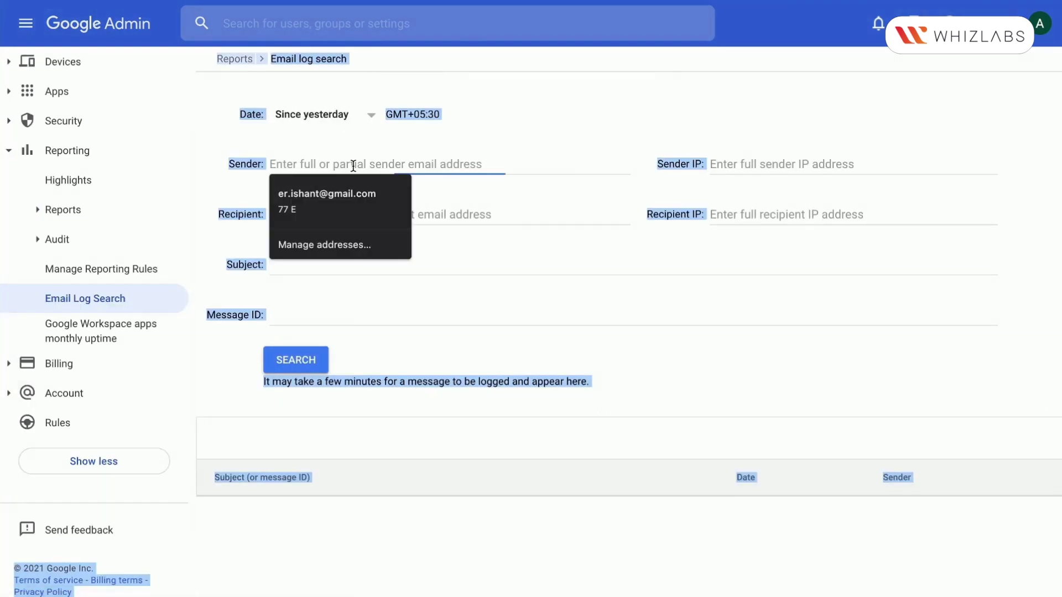
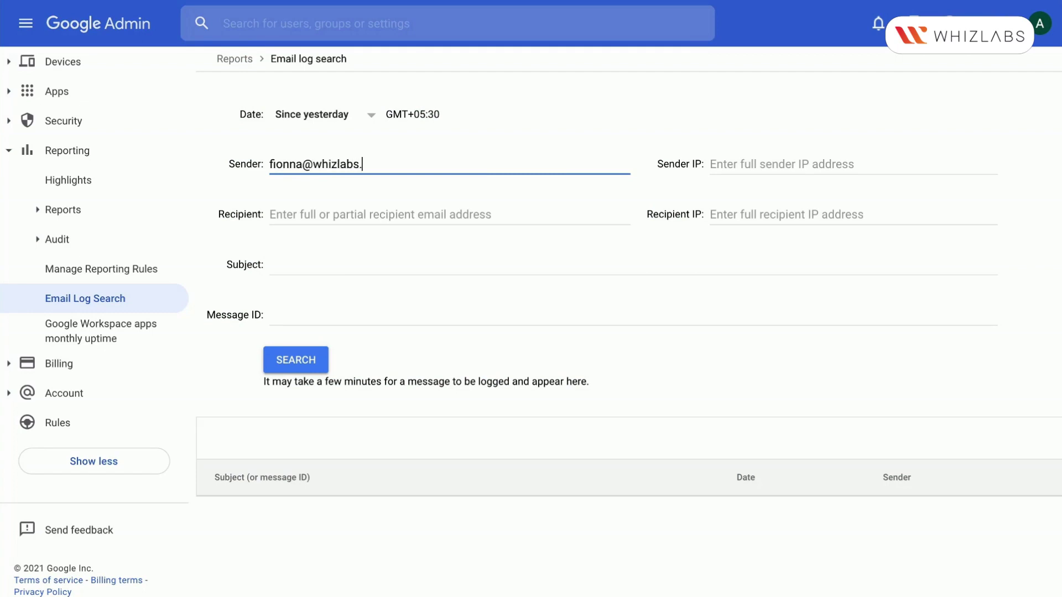
click(315, 360)
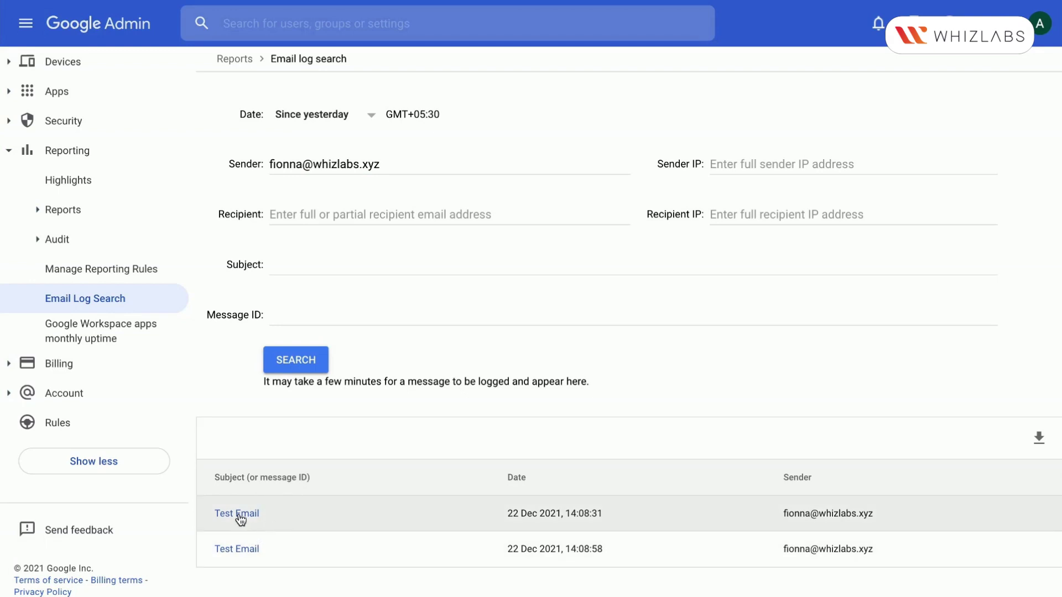
Open each of the two Test Email results and show their recipients
click(240, 516)
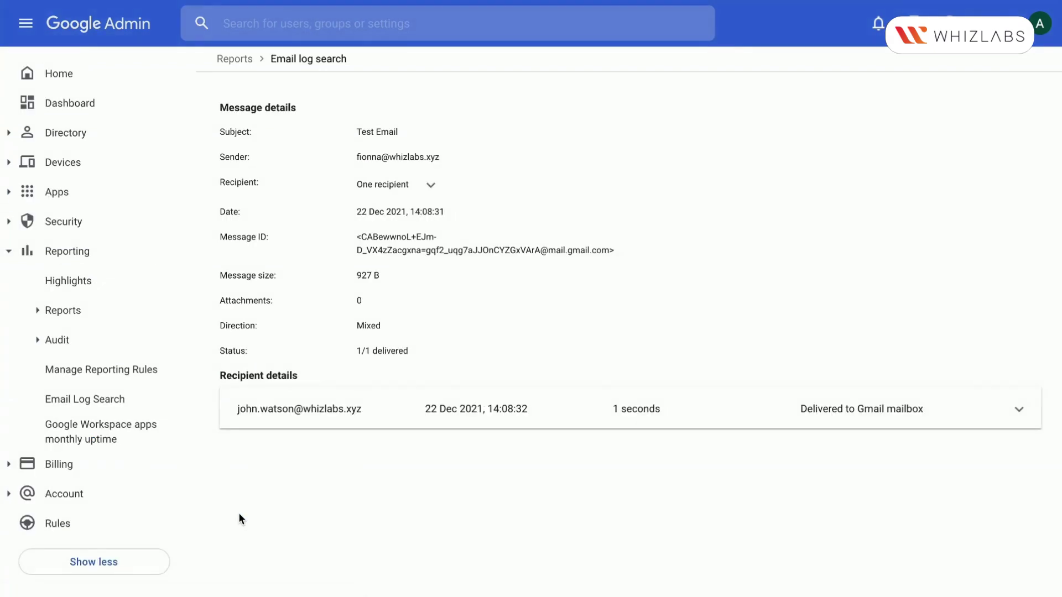
click(430, 185)
click(25, 2)
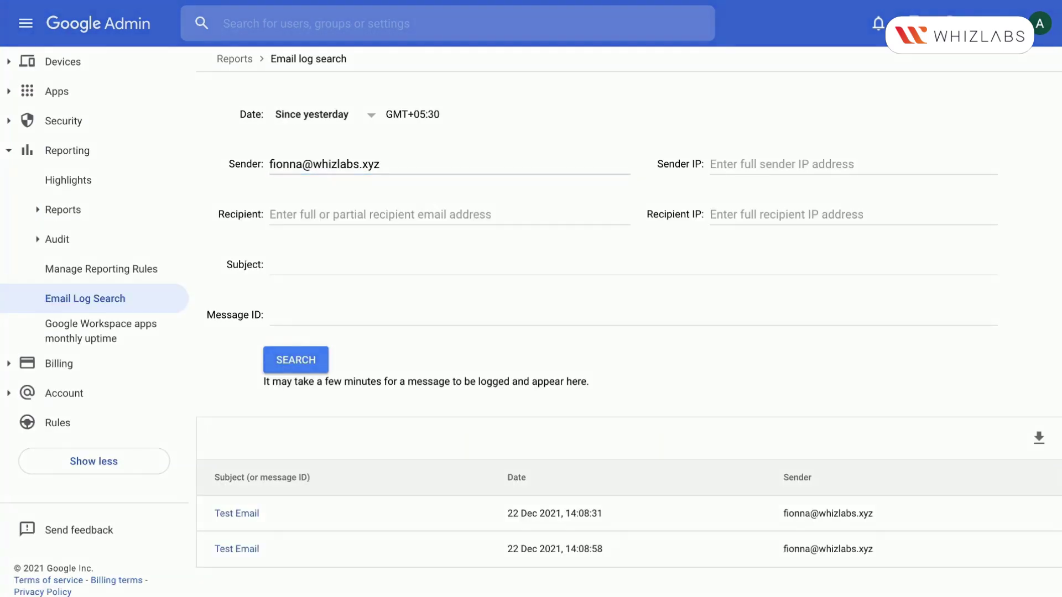
click(238, 549)
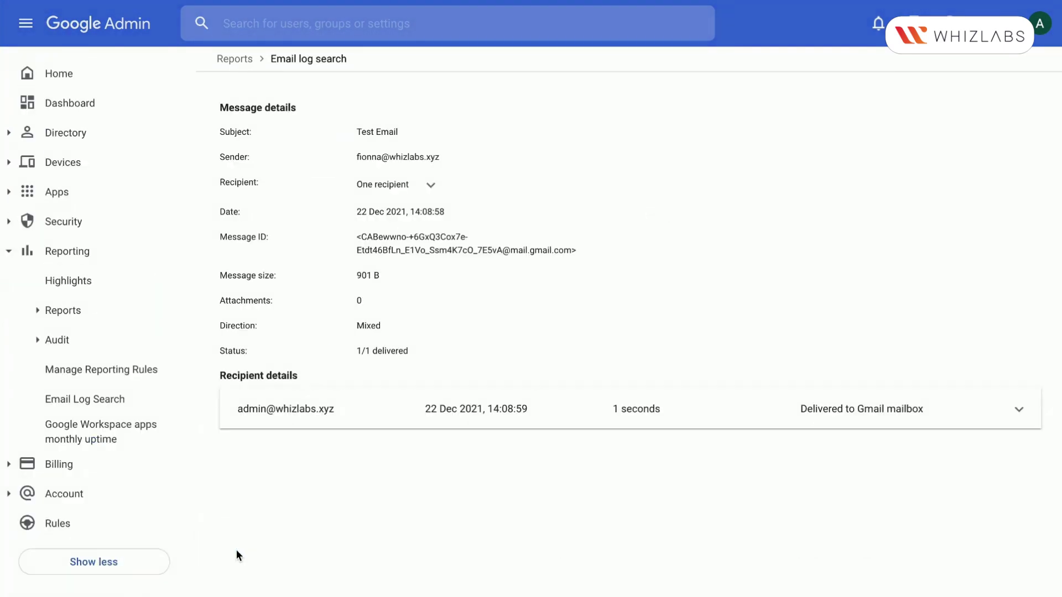
click(430, 184)
Expand the second message's delivery timeline and post-delivery details, highlighting its read state
click(1018, 422)
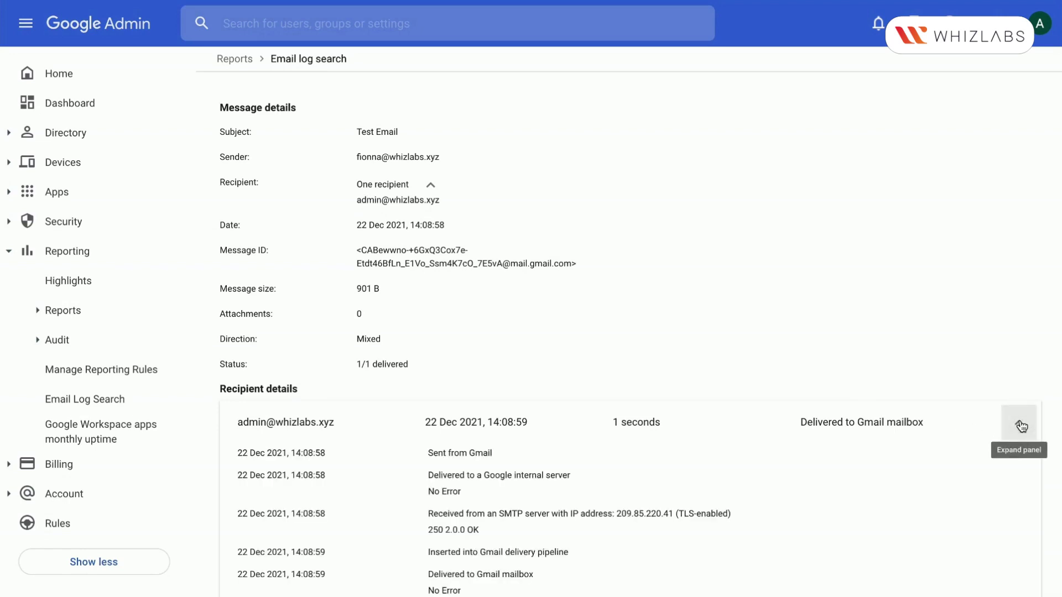
scroll(656, 467, down, 1)
drag(268, 324, 482, 524)
click(1021, 557)
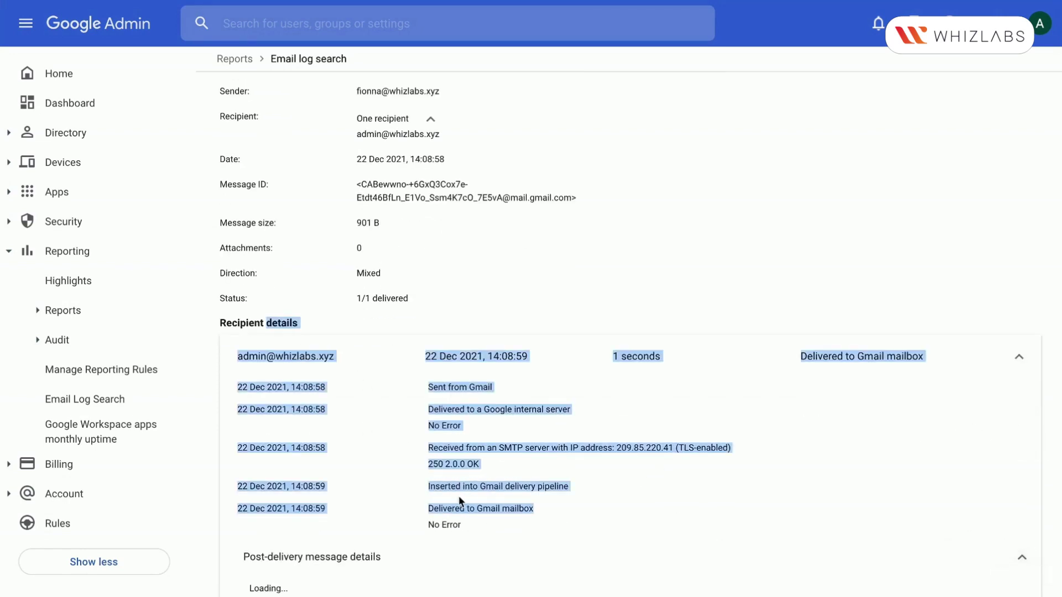
scroll(461, 501, down, 3)
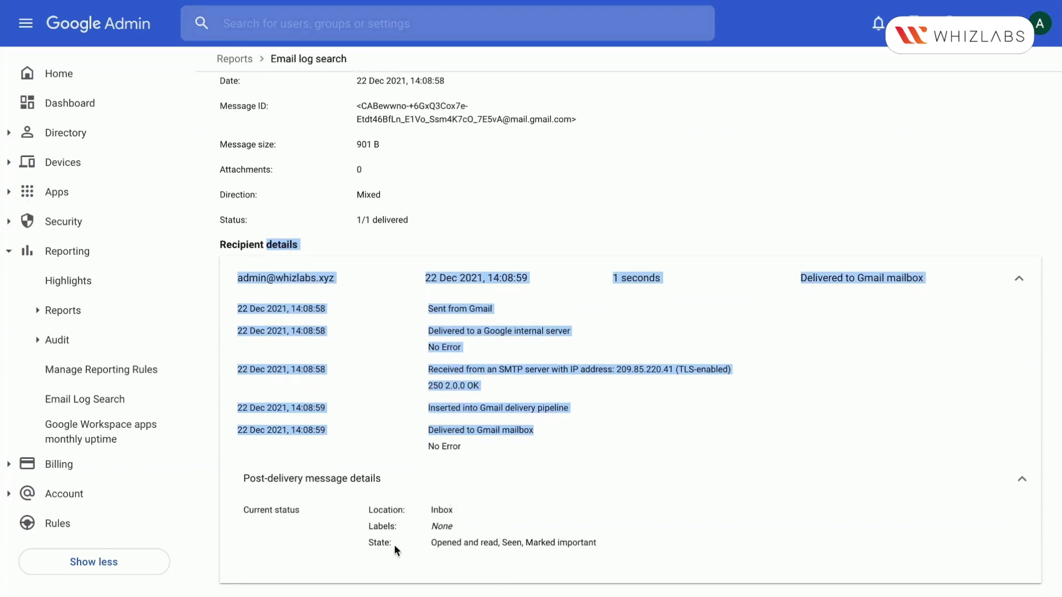
click(421, 545)
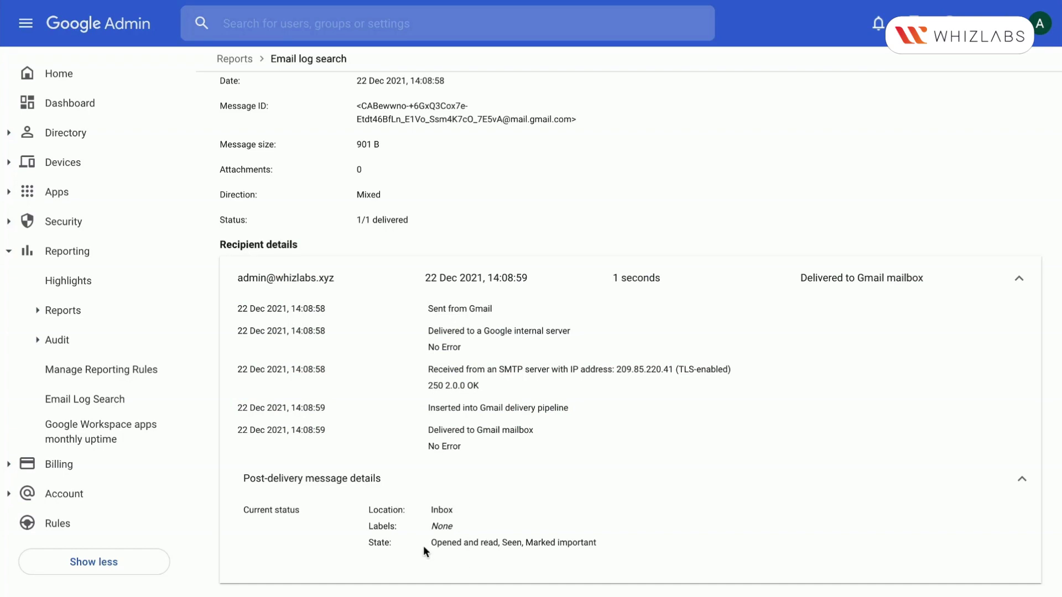
drag(369, 542, 591, 542)
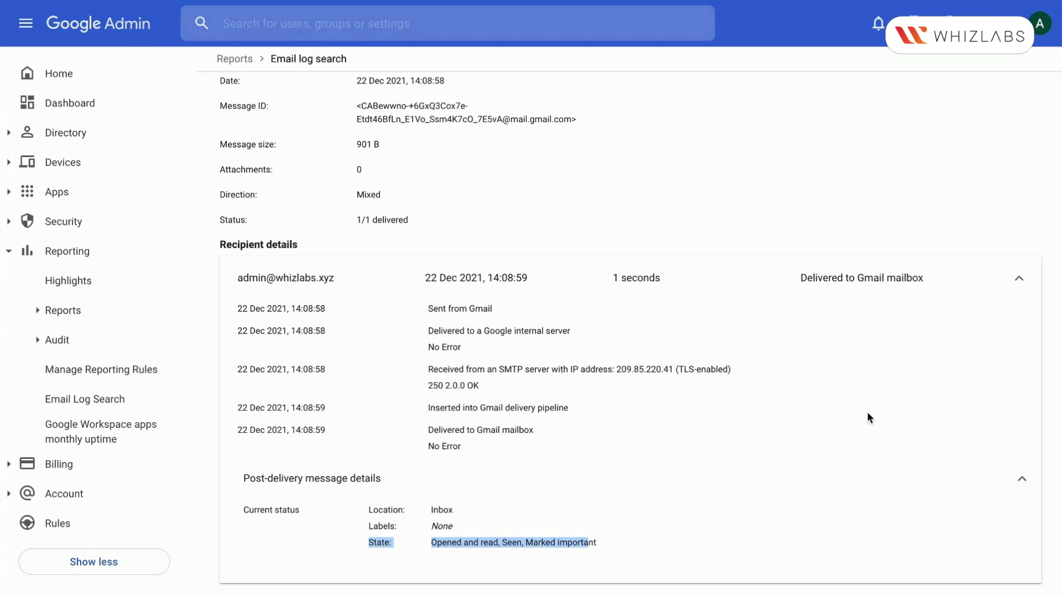
Check the background tasks panel, then return to the blank Email Log Search form
click(913, 23)
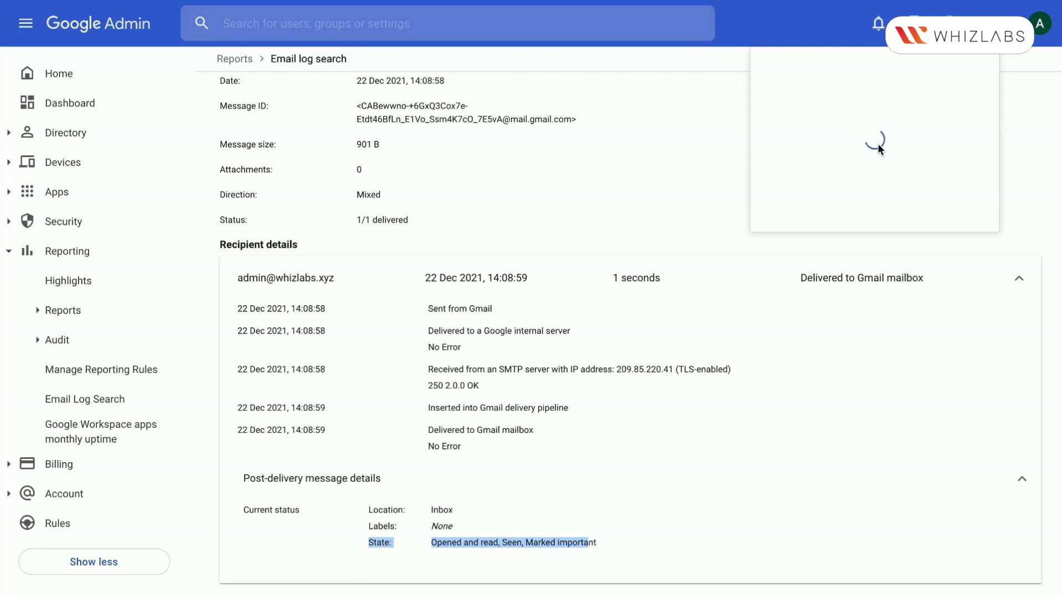
click(666, 193)
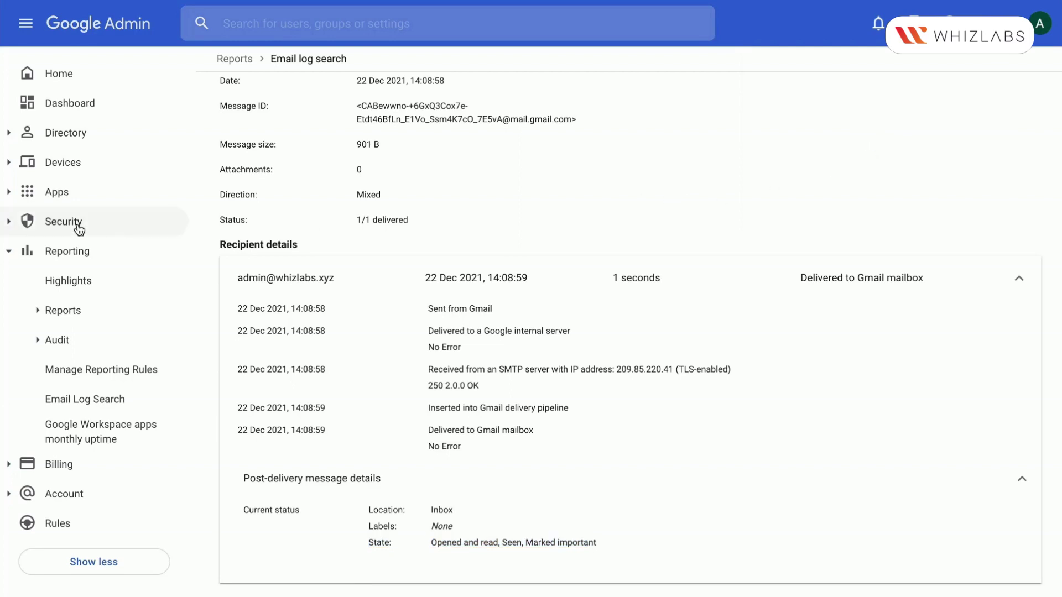
click(12, 252)
click(37, 254)
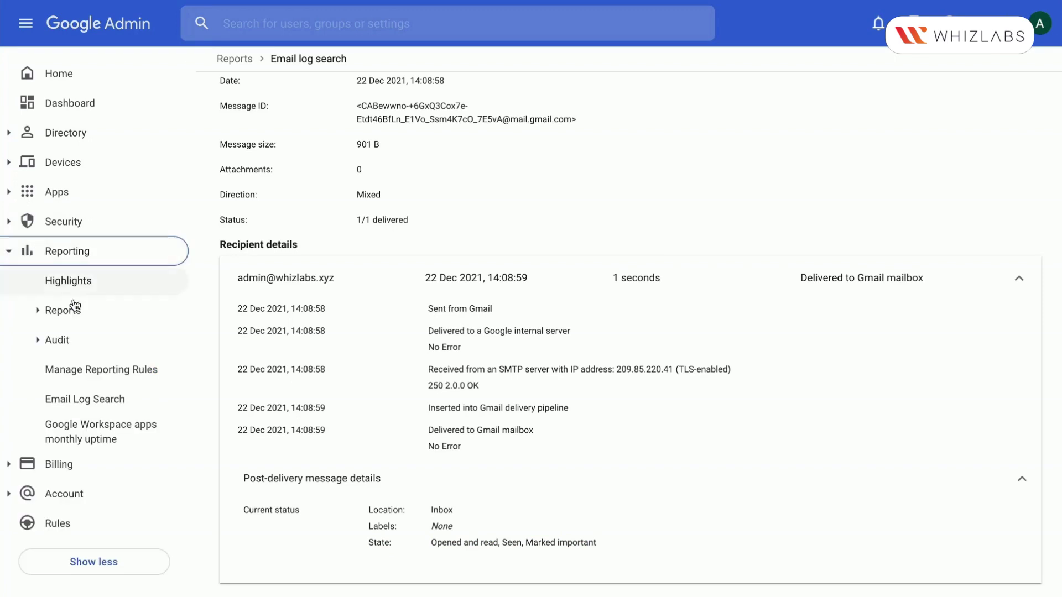
click(88, 402)
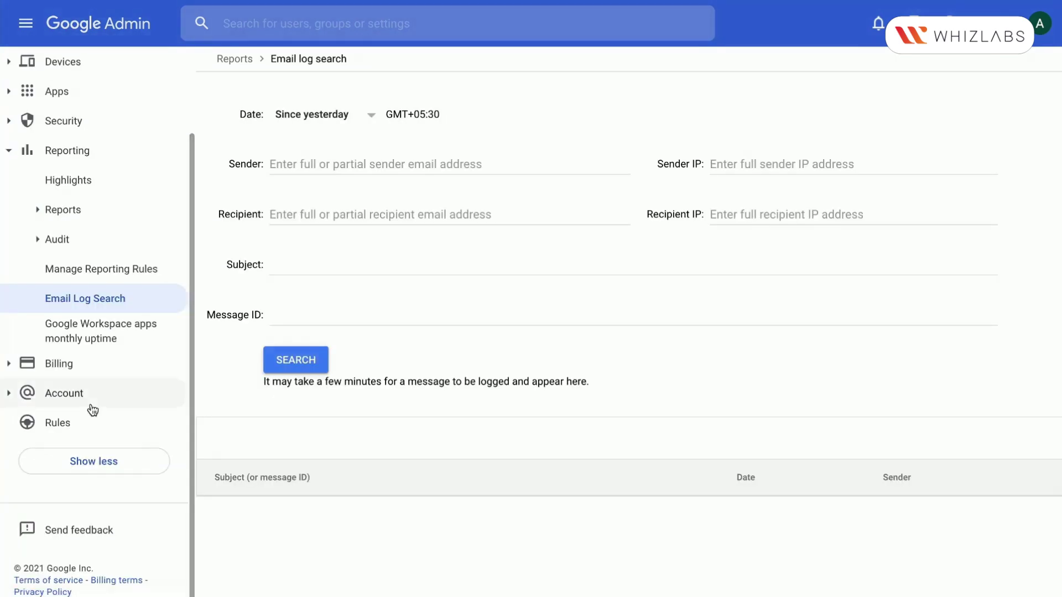
Search all messages since yesterday, preview then cancel the download options, and open background tasks
click(290, 358)
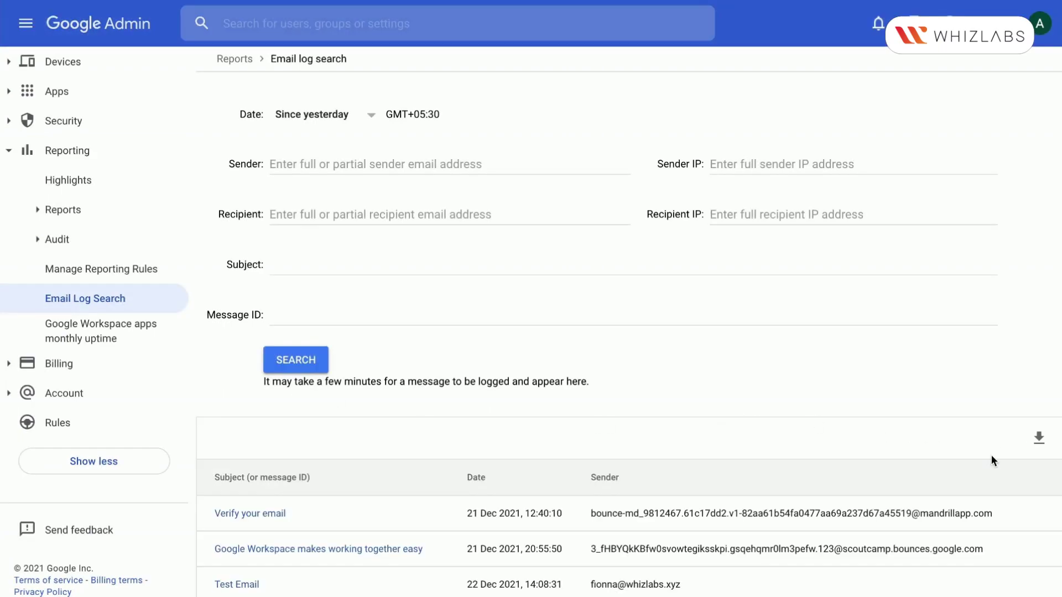
click(1038, 440)
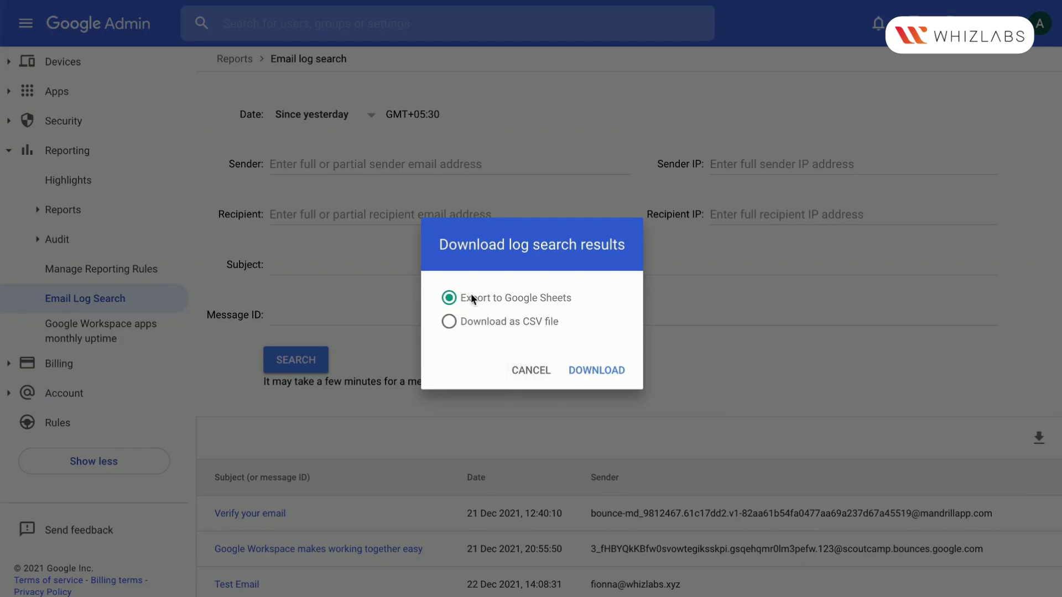
drag(472, 298, 570, 299)
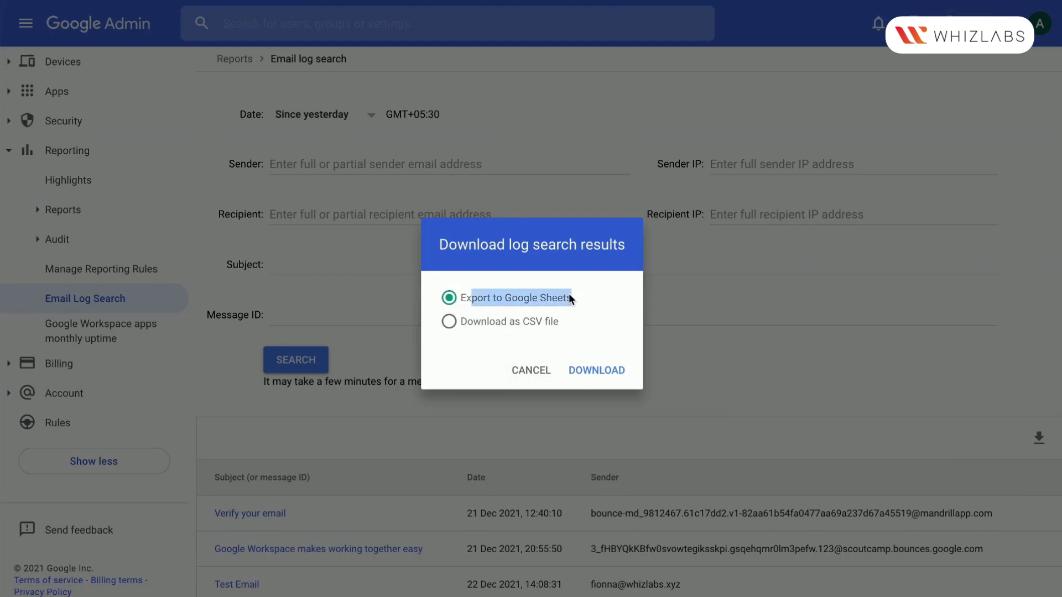
click(531, 371)
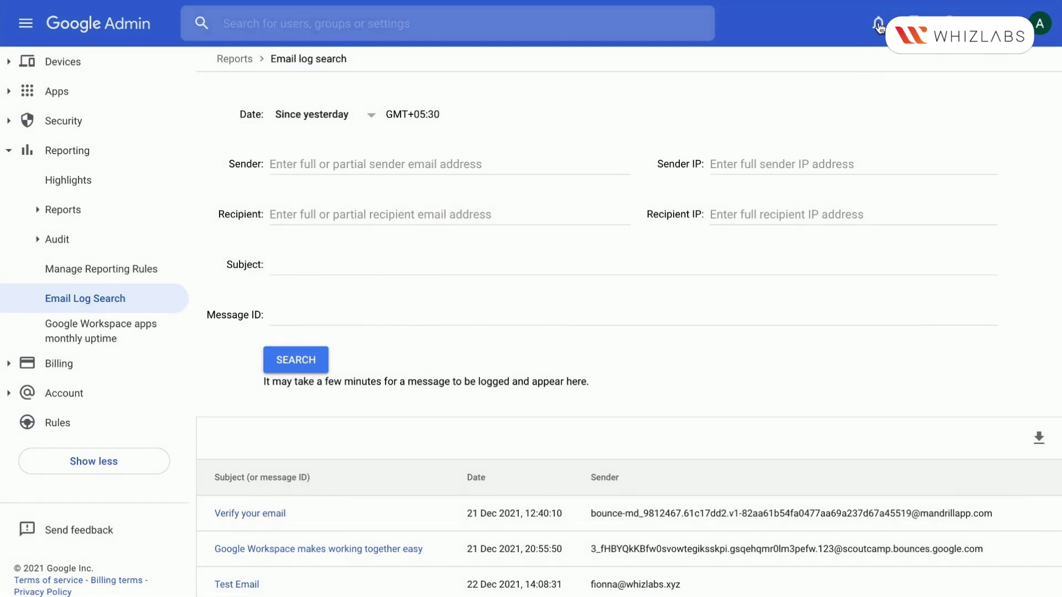
click(913, 24)
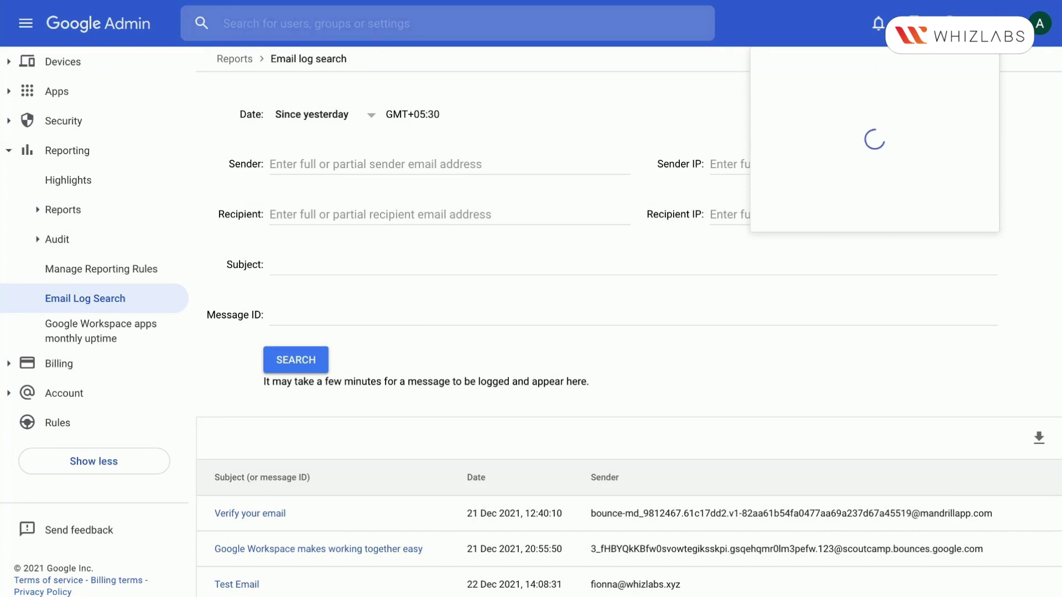
Download the email log results as CSV from the tasks panel and open the file
click(676, 344)
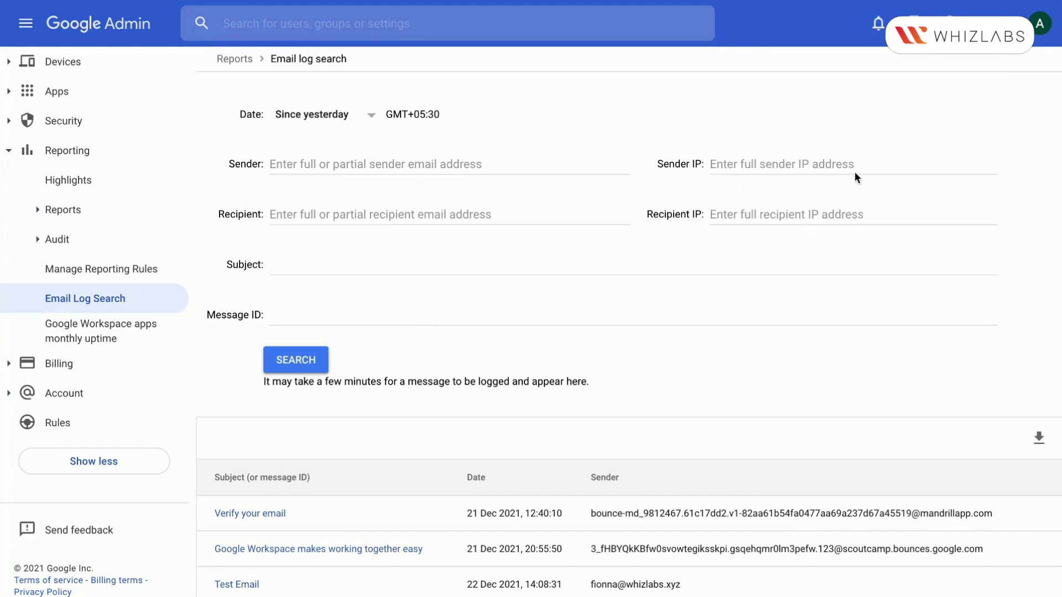
click(913, 24)
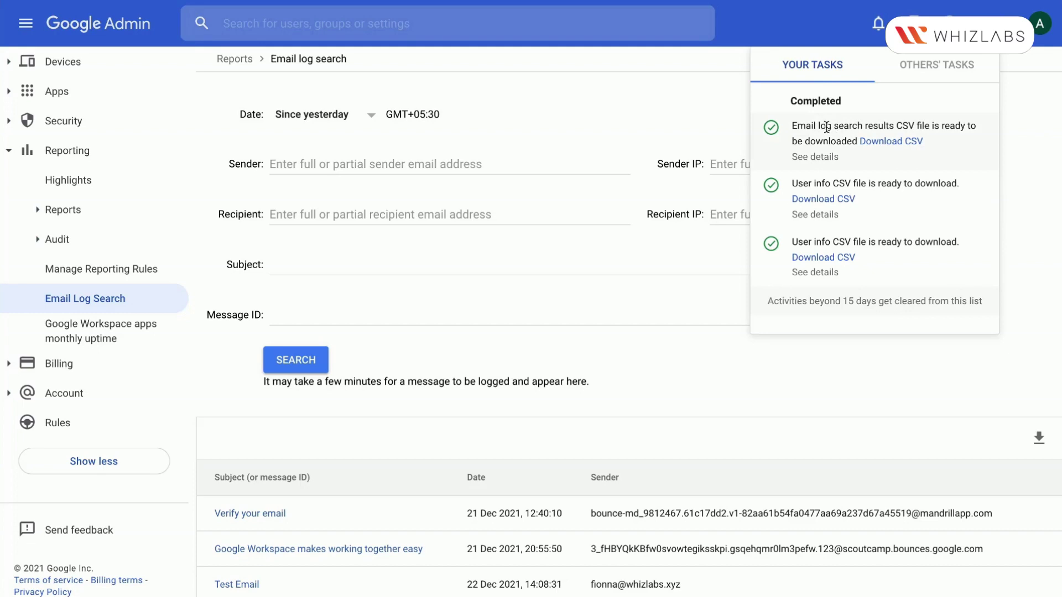
click(894, 143)
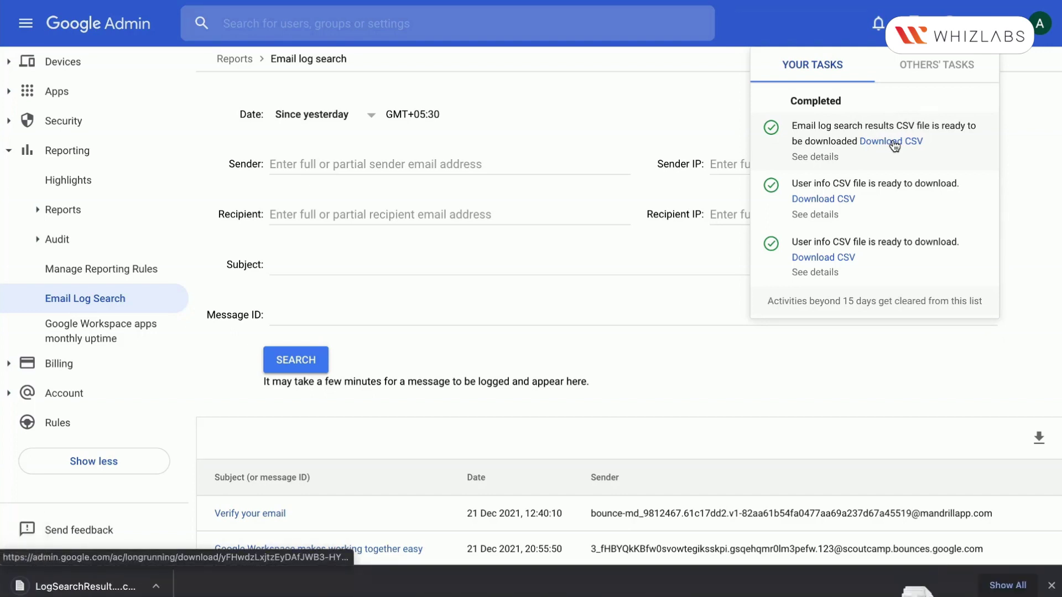
click(116, 590)
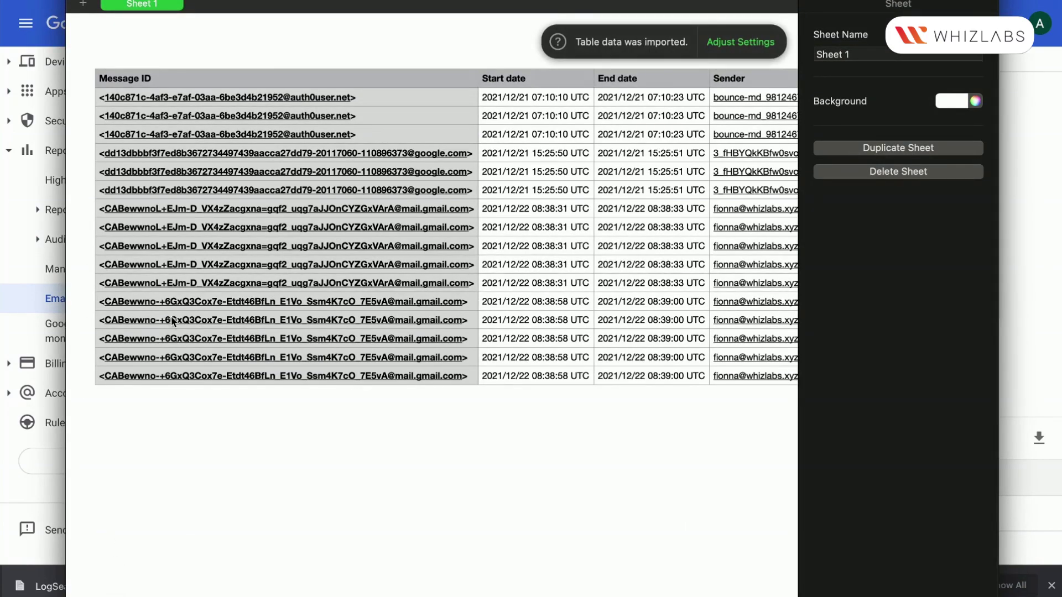
Select the first message ID cell and scroll across all 16 columns and back
click(275, 99)
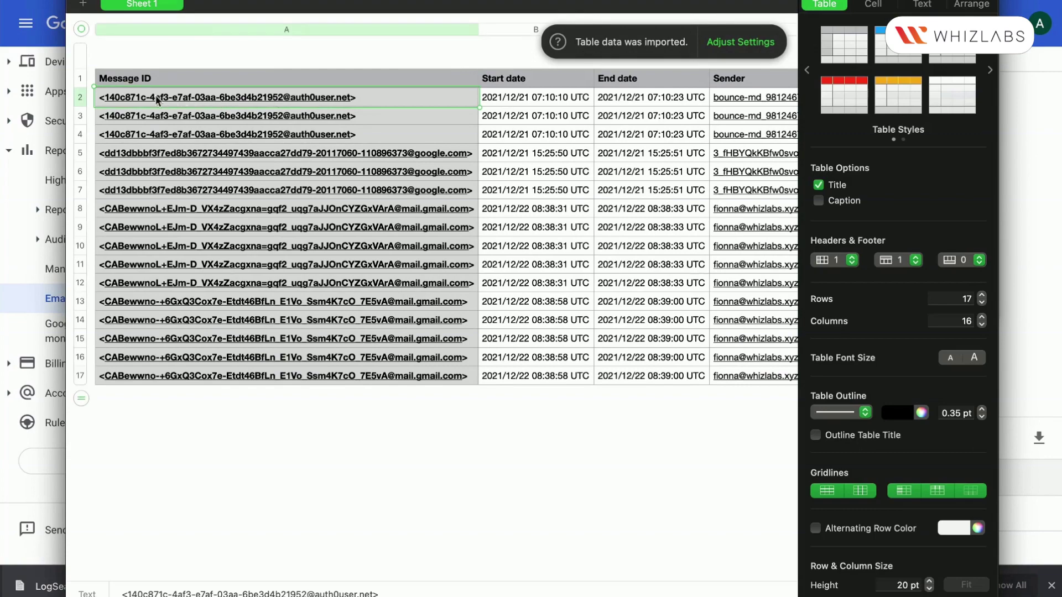
scroll(548, 118, right, 5)
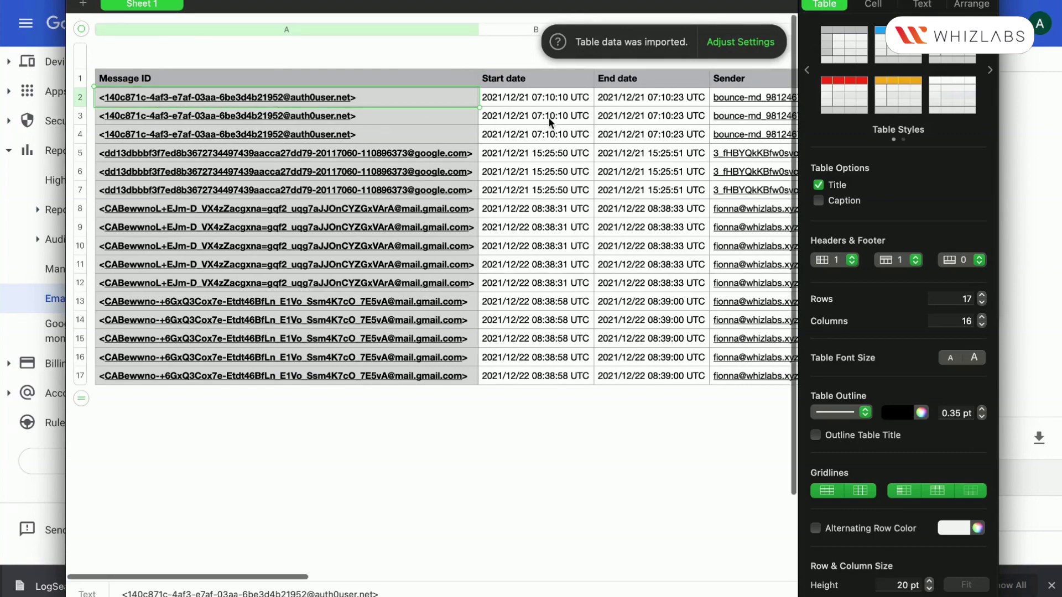
scroll(548, 117, right, 10)
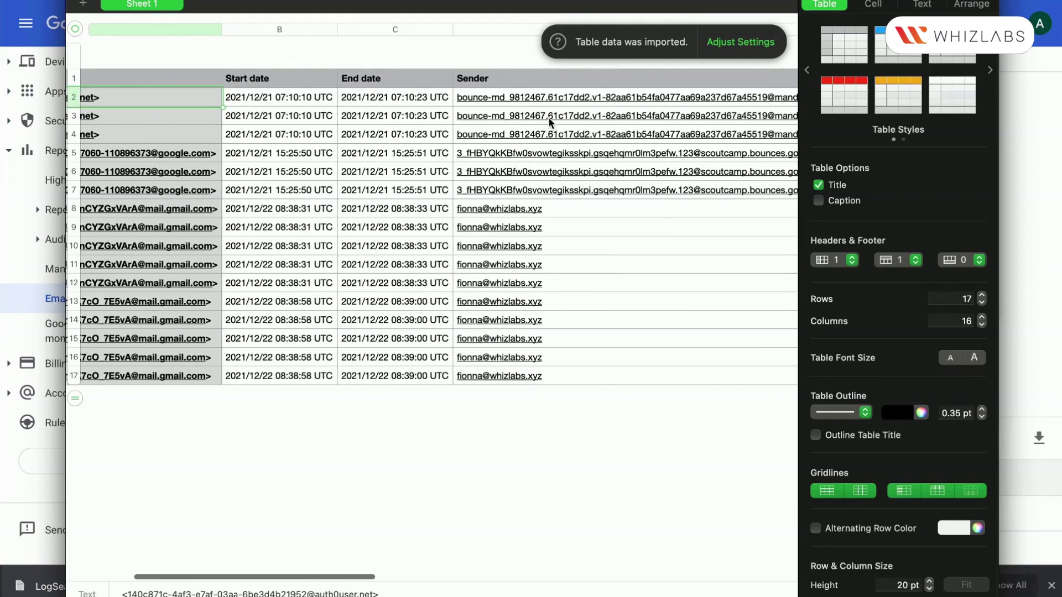
scroll(548, 117, right, 10)
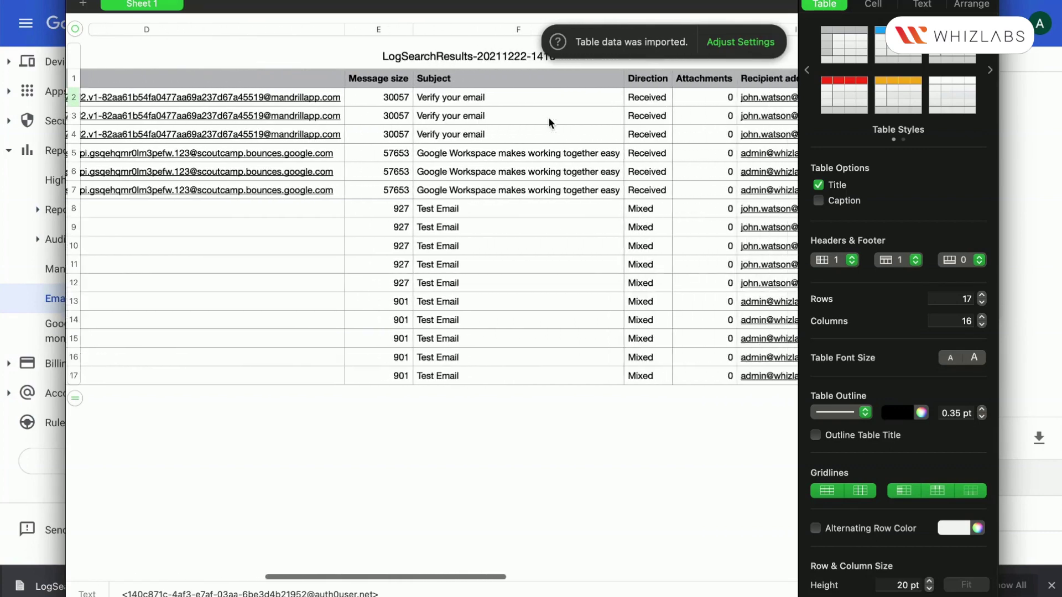
scroll(548, 117, right, 2)
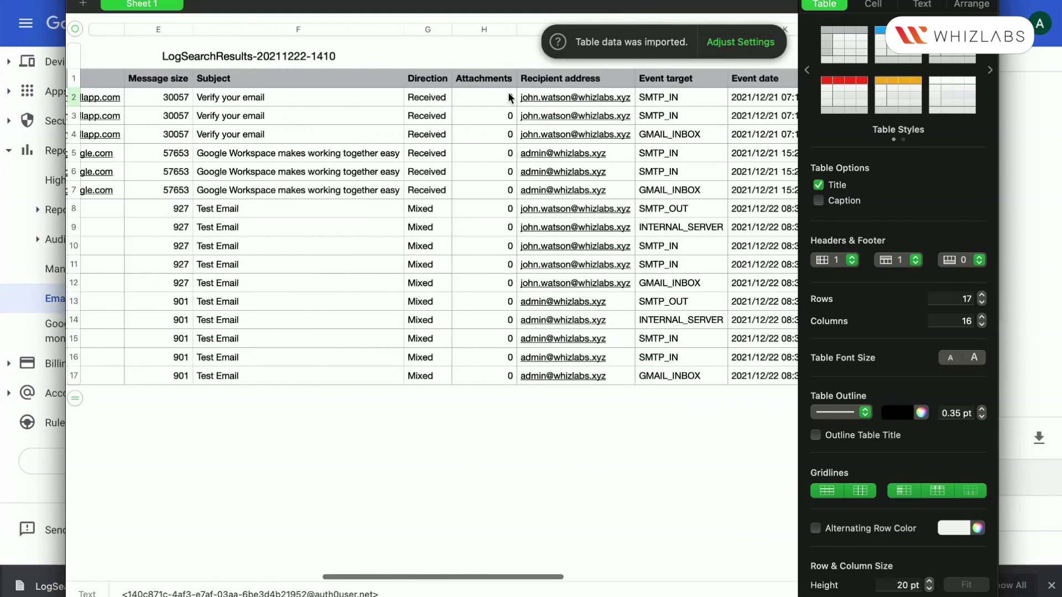
scroll(508, 94, right, 8)
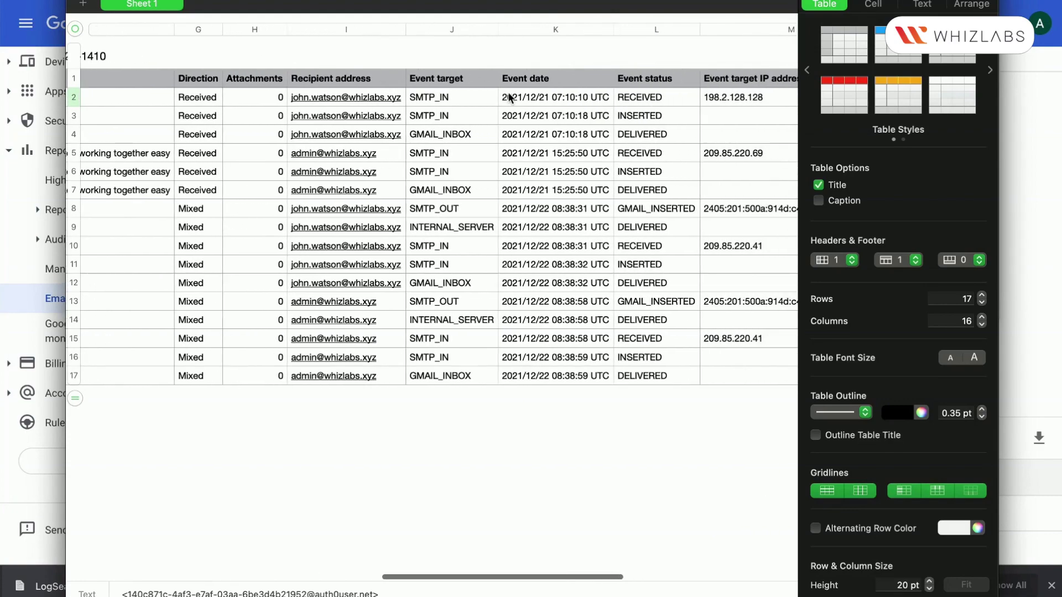
scroll(508, 96, right, 15)
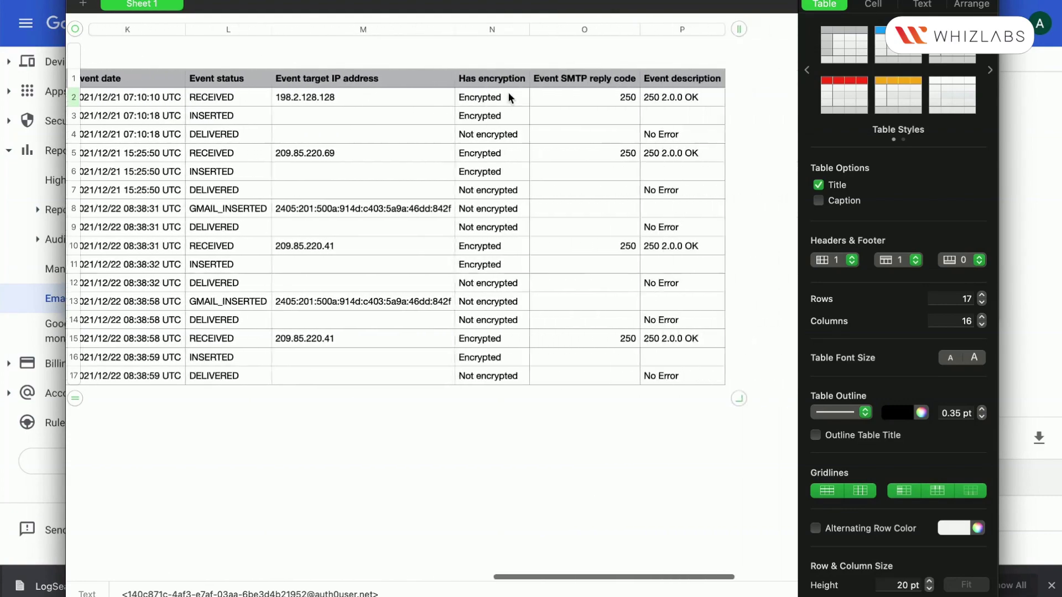
scroll(508, 97, right, 4)
scroll(508, 91, left, 20)
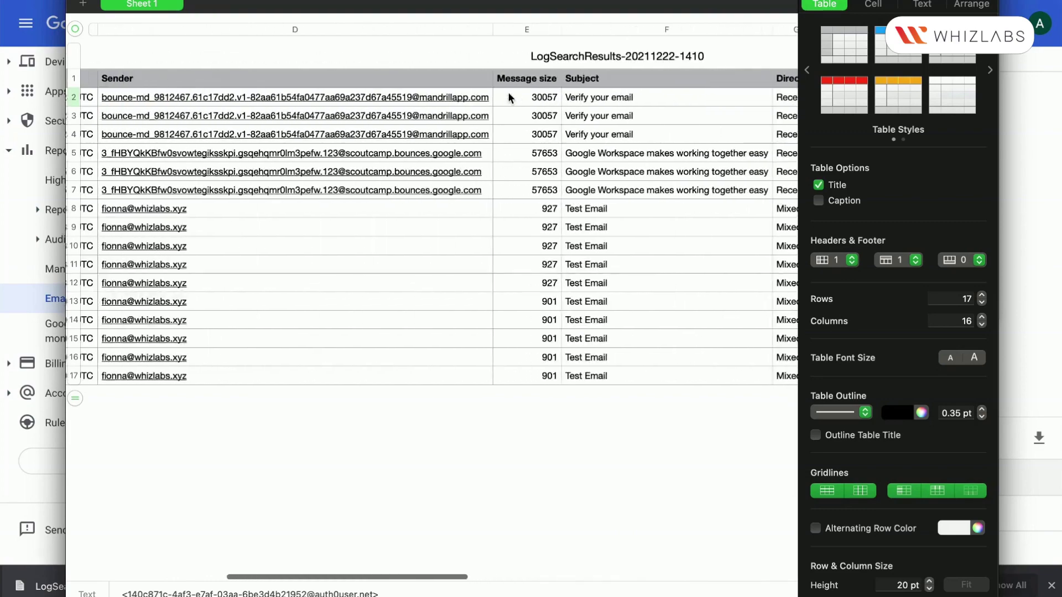
Quit the Mail setup popup and return to the Google Admin log search page
click(246, 97)
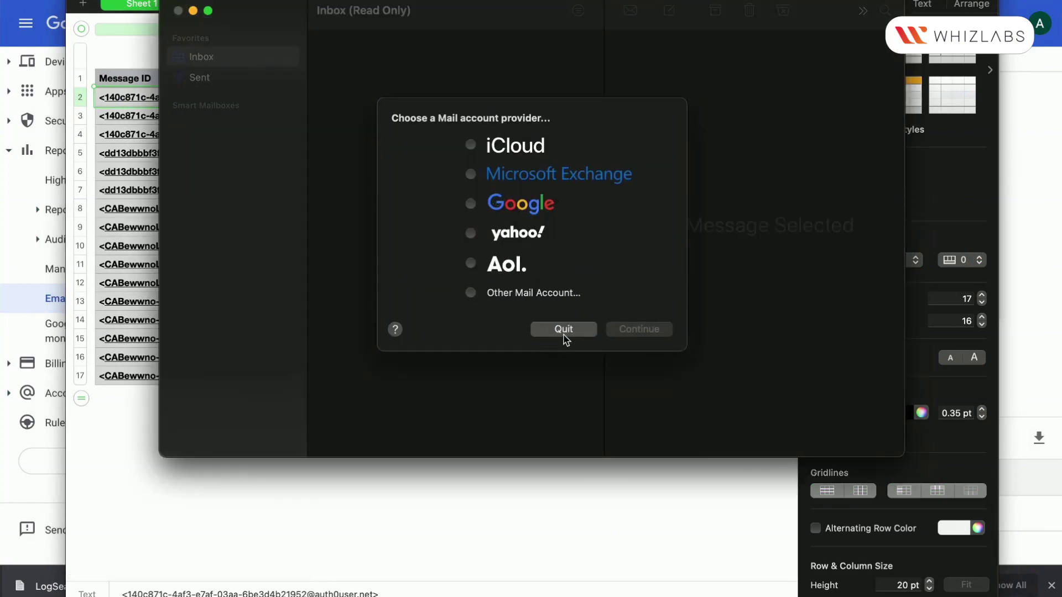
click(563, 329)
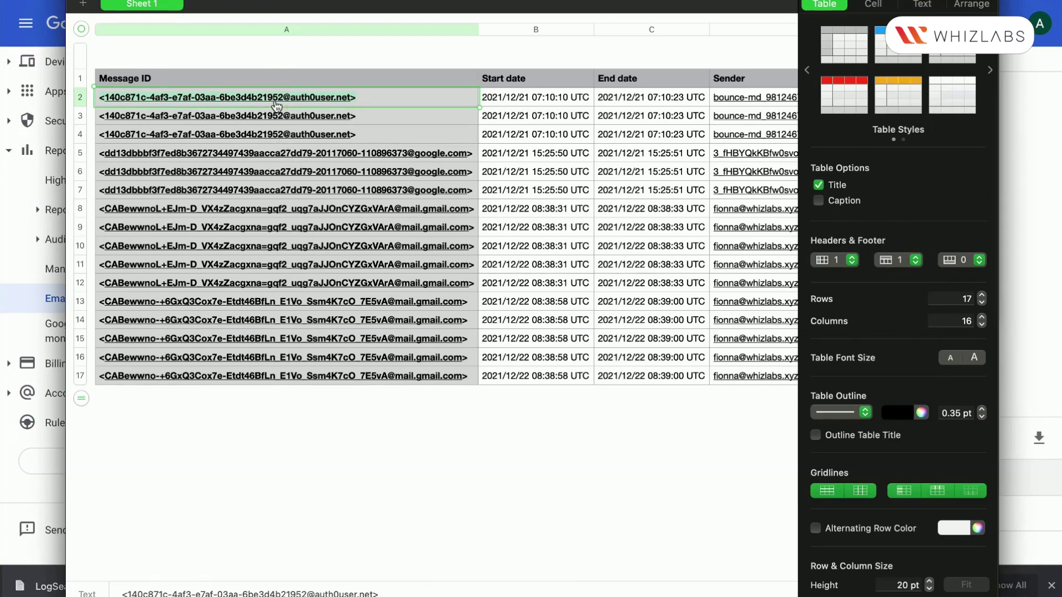
click(59, 469)
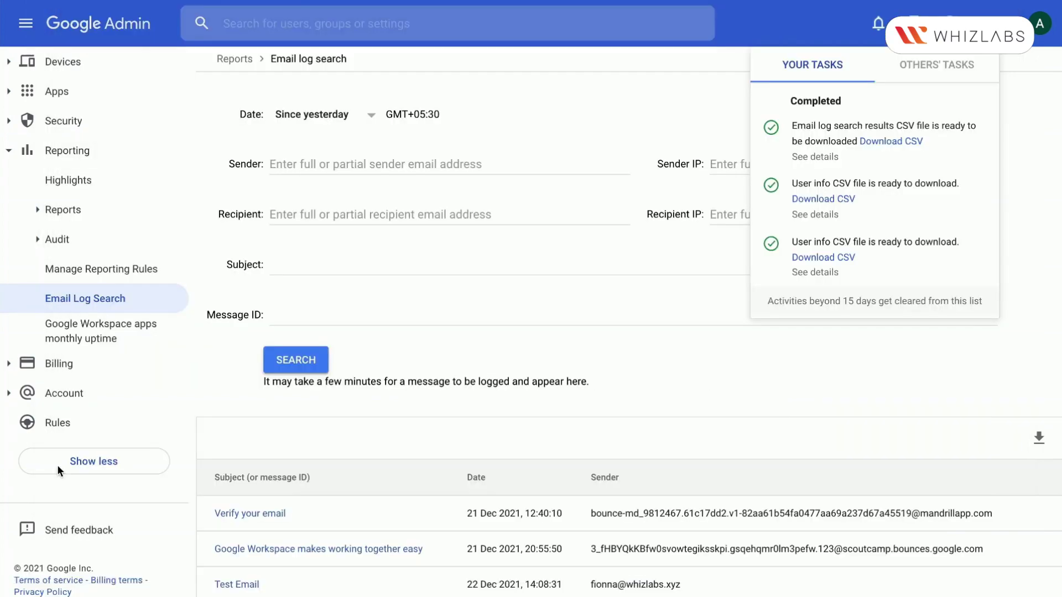
Search by the pasted message ID stripped of its angle brackets, returning only 'Verify your email'
click(296, 315)
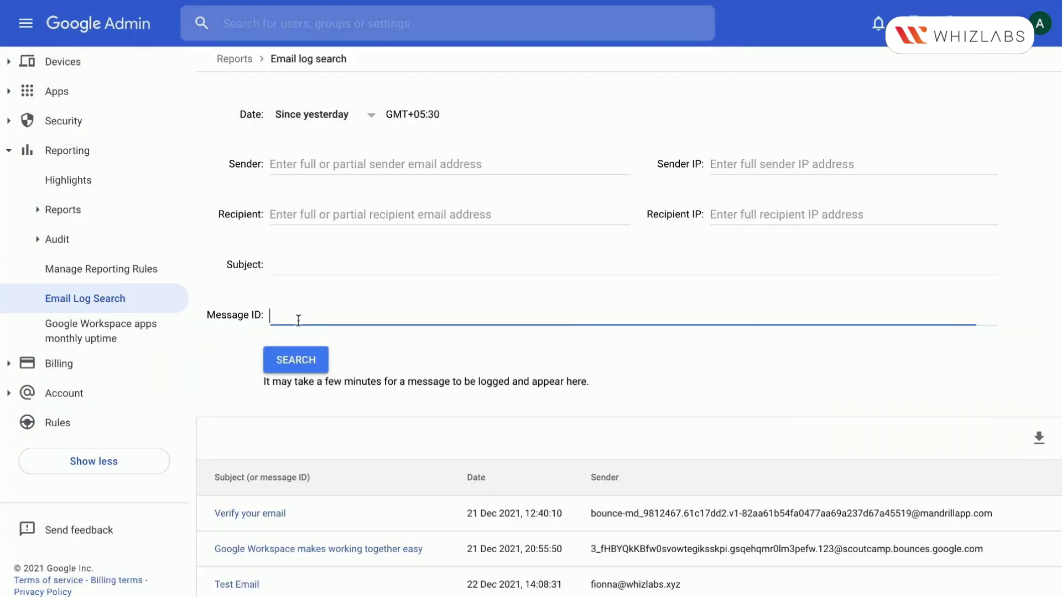
key(super+v)
click(276, 315)
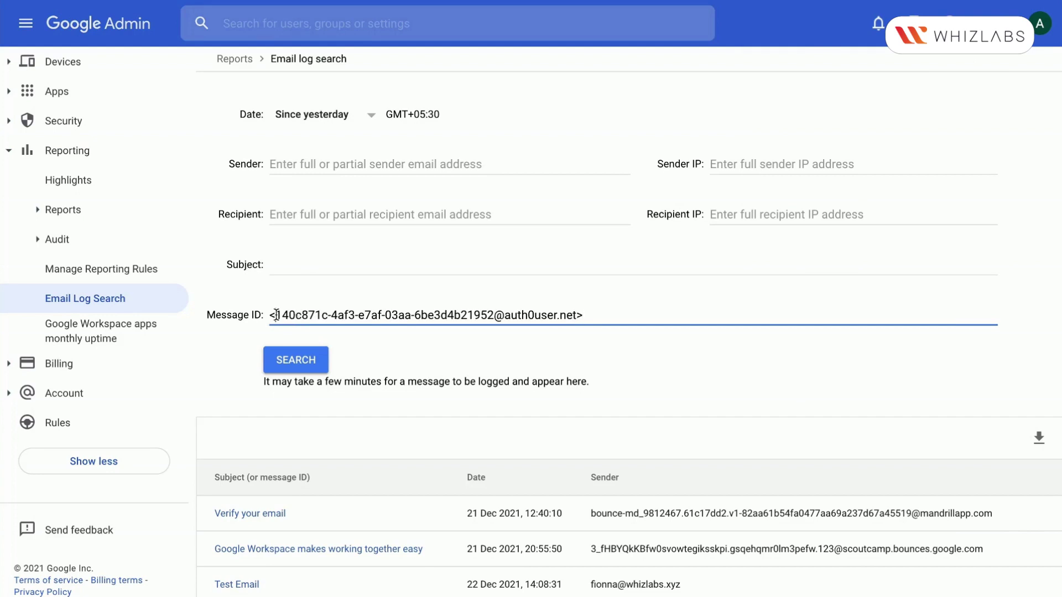
key(BackSpace)
key(super+Right)
key(BackSpace)
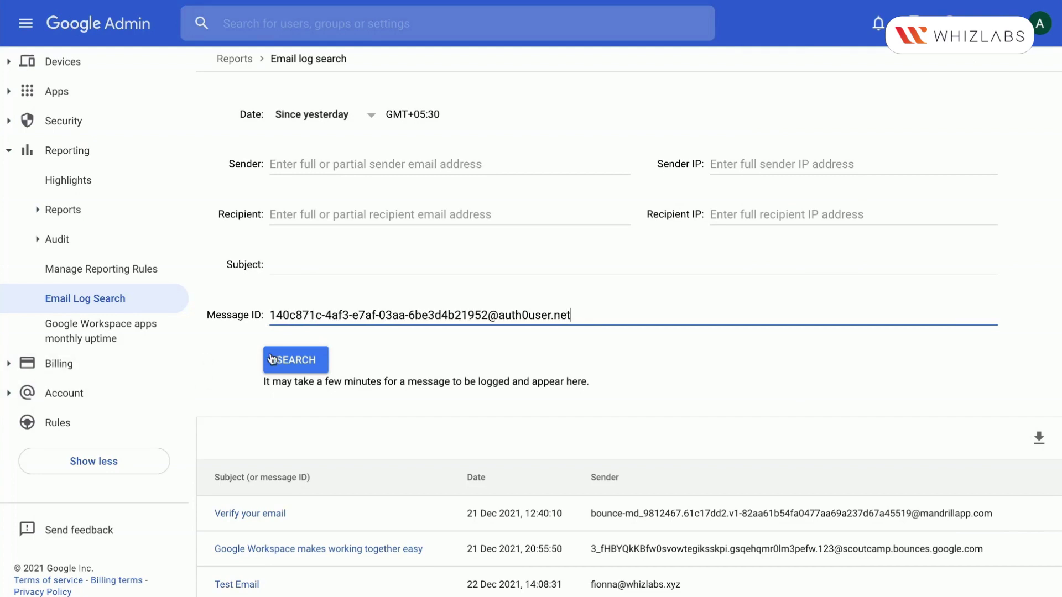
click(297, 354)
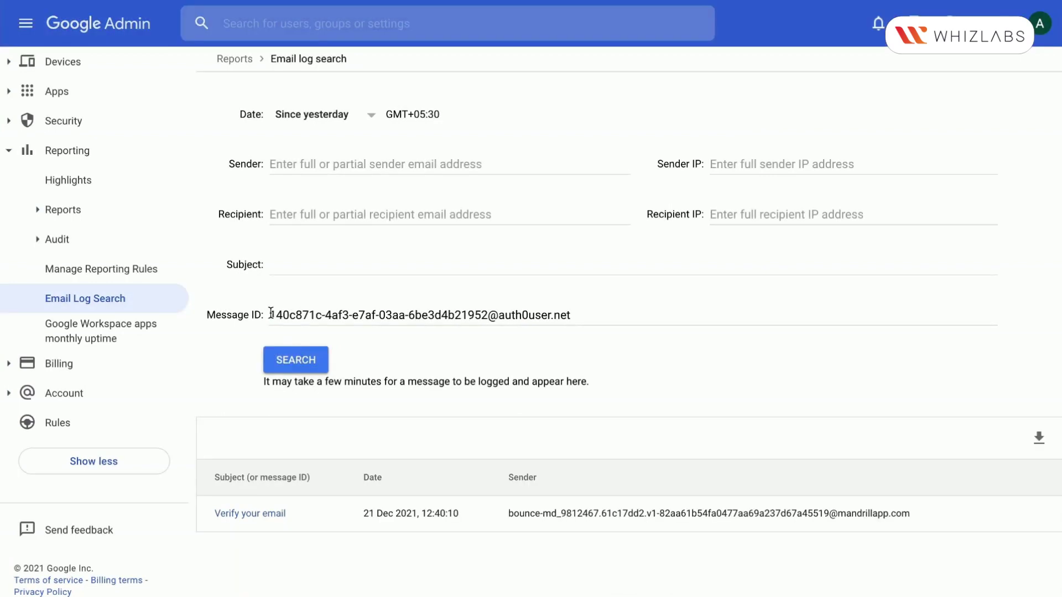
drag(270, 314, 586, 314)
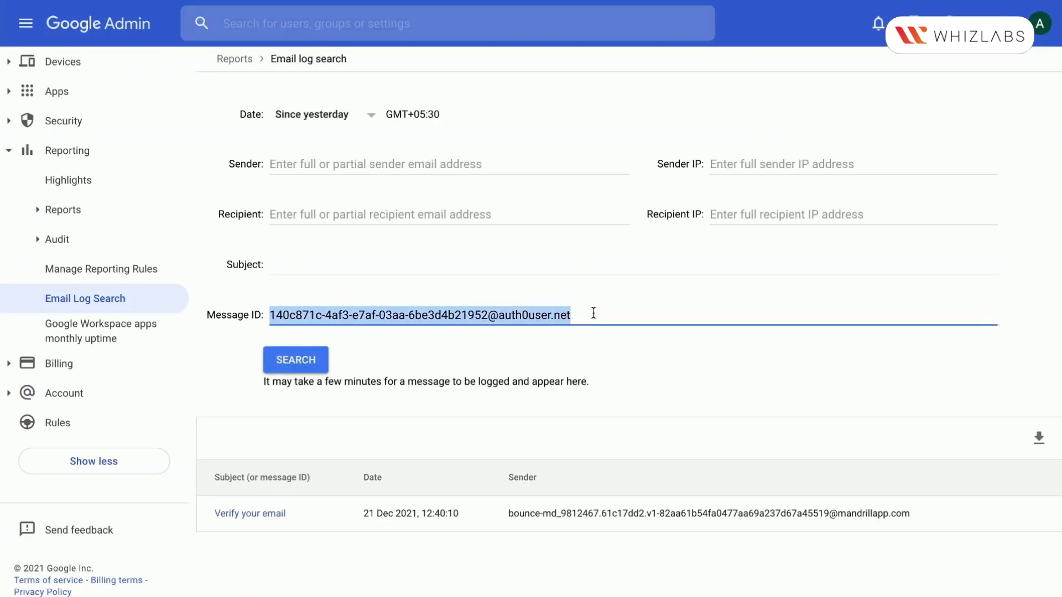
Set the date range to Today and clear the message ID field
click(336, 115)
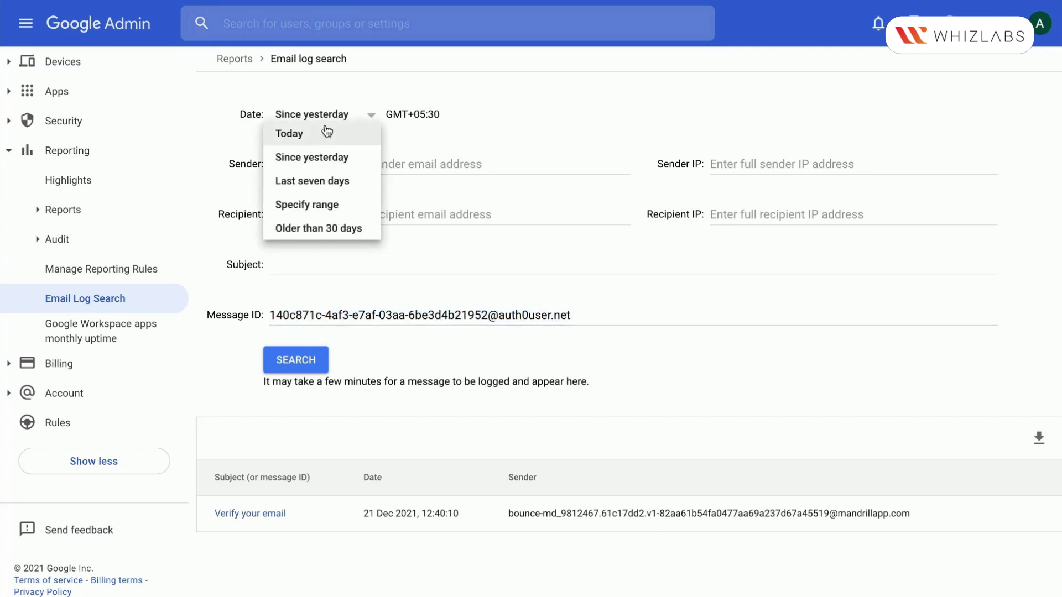
click(327, 131)
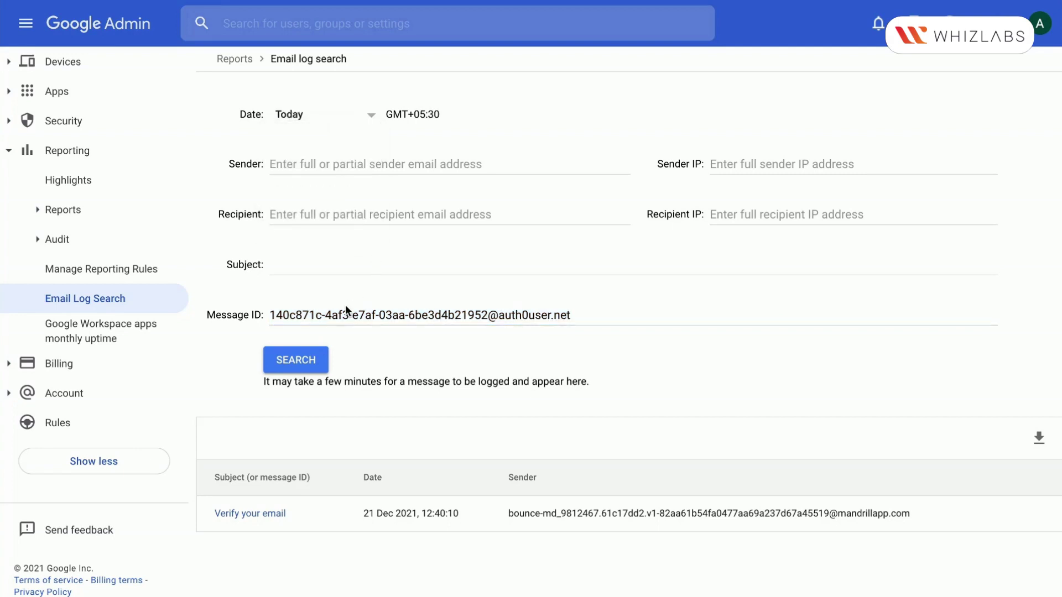
triple_click(359, 315)
key(ctrl+c)
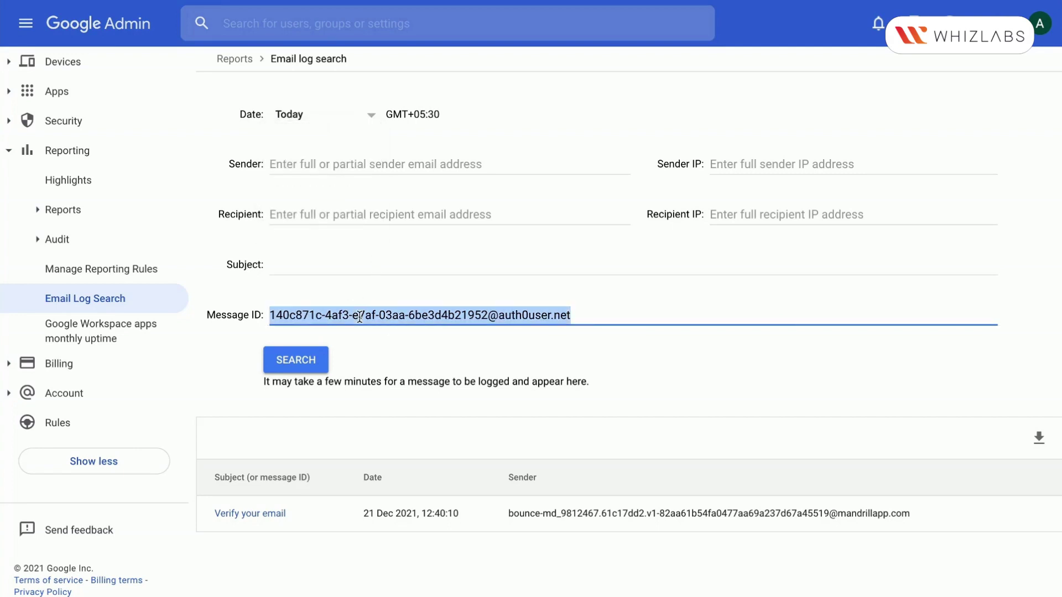
key(BackSpace)
Switch the range to Older than 30 days, re-paste the message ID and search
click(320, 123)
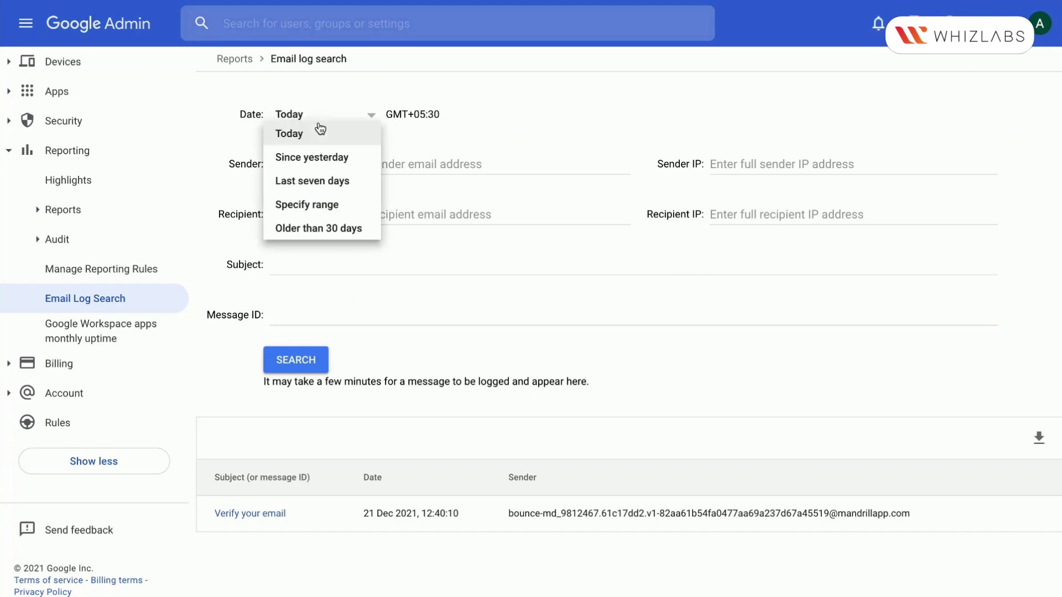
click(325, 229)
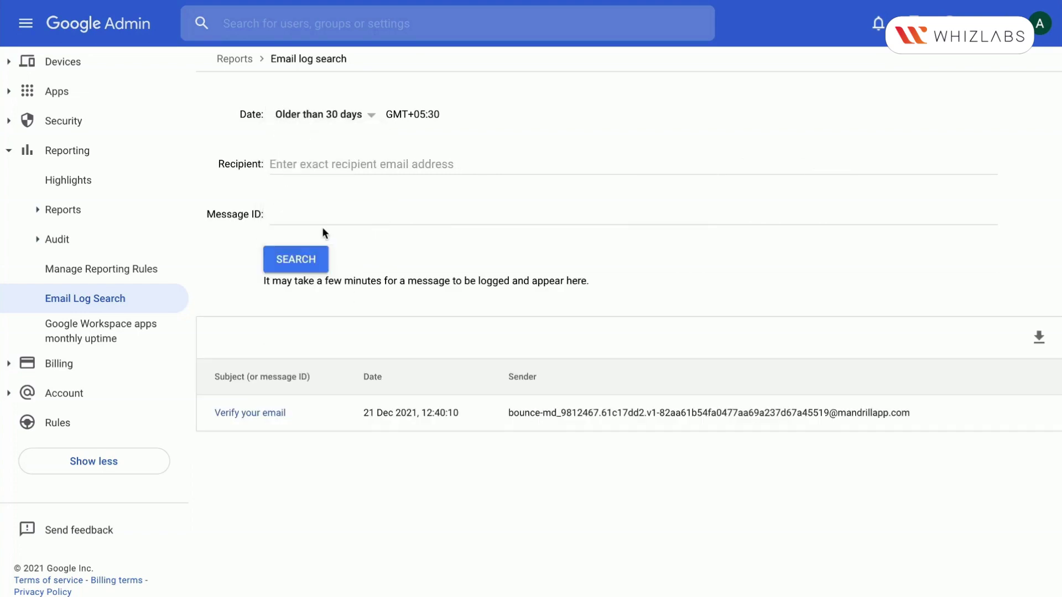
click(308, 214)
key(ctrl+v)
click(309, 266)
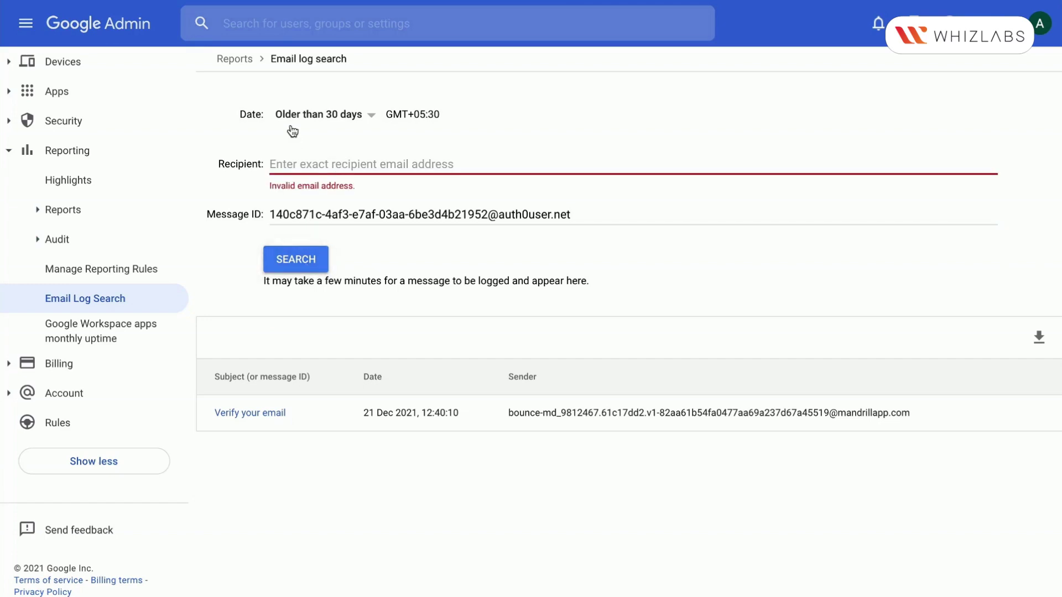
Rerun the message ID search over Last seven days, still returning 'Verify your email'
click(311, 116)
click(312, 182)
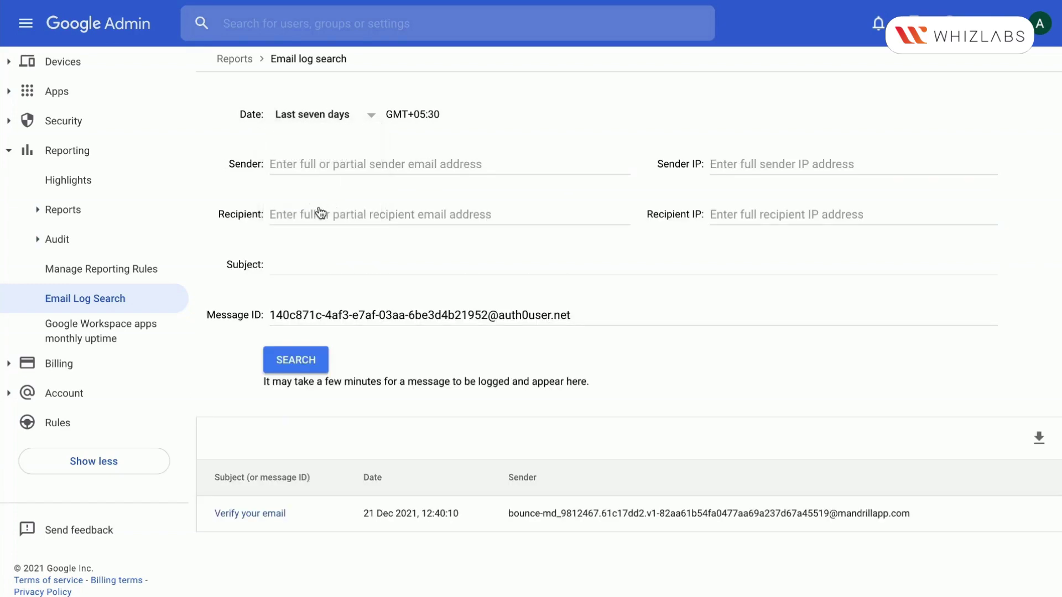
click(305, 364)
drag(272, 315, 569, 315)
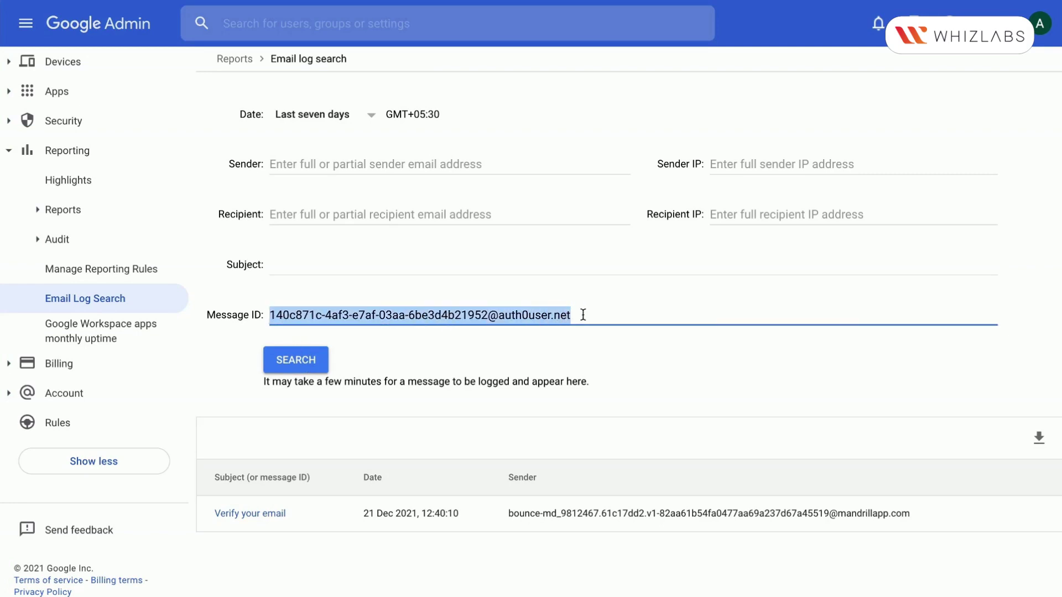